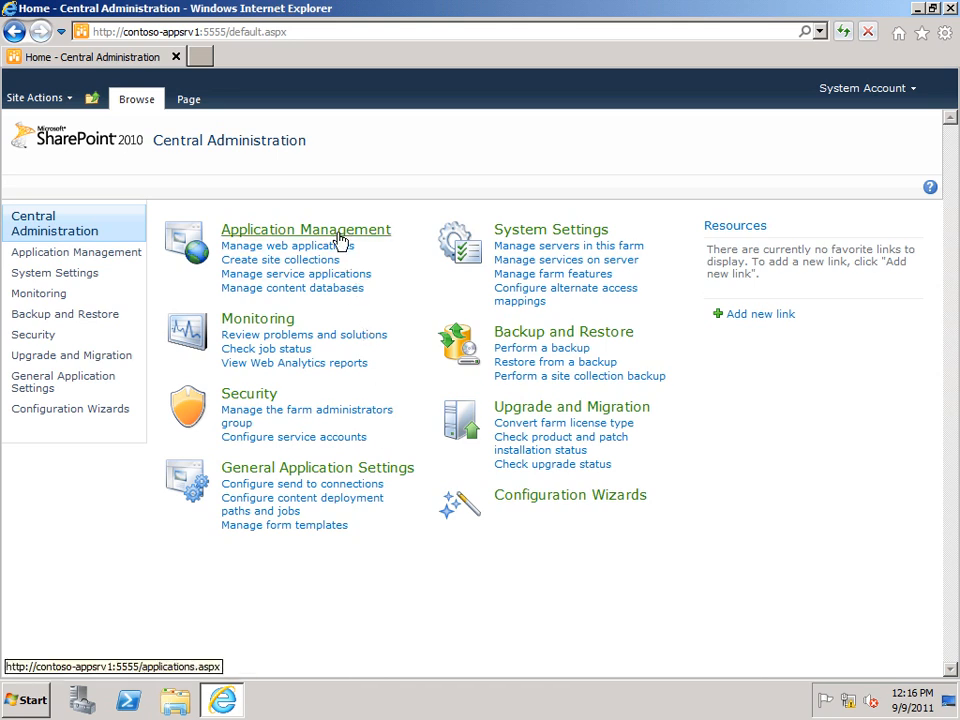
Step: Open the Secure Store Service among the service applications and begin creating a new target application
{"action": "left_click", "coordinate": [260, 283]}
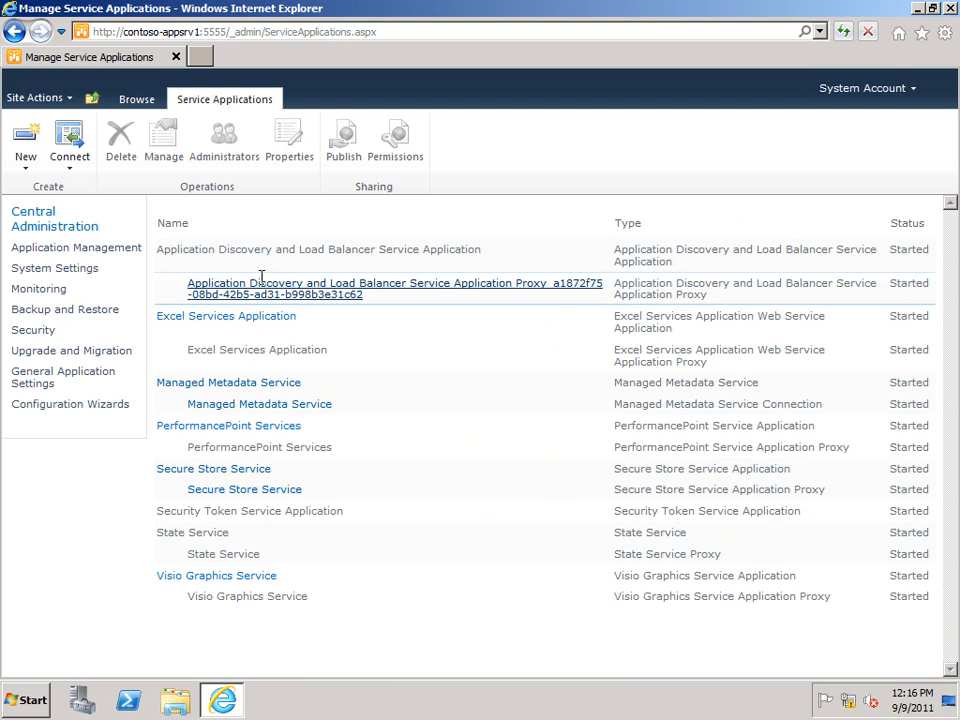
{"action": "left_click", "coordinate": [178, 472]}
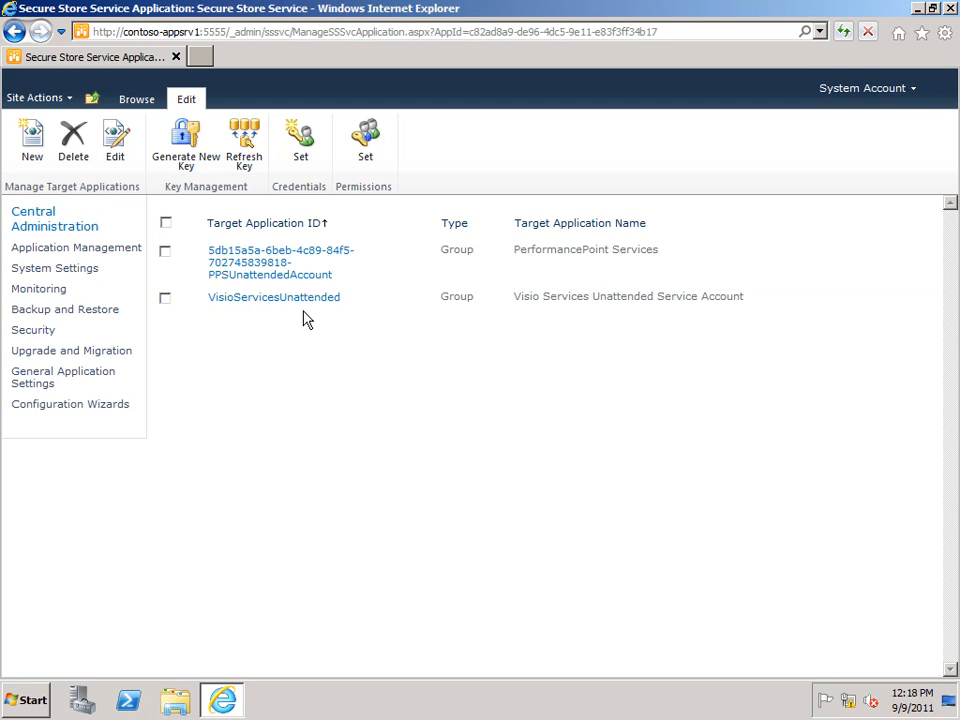
{"action": "left_click", "coordinate": [33, 150]}
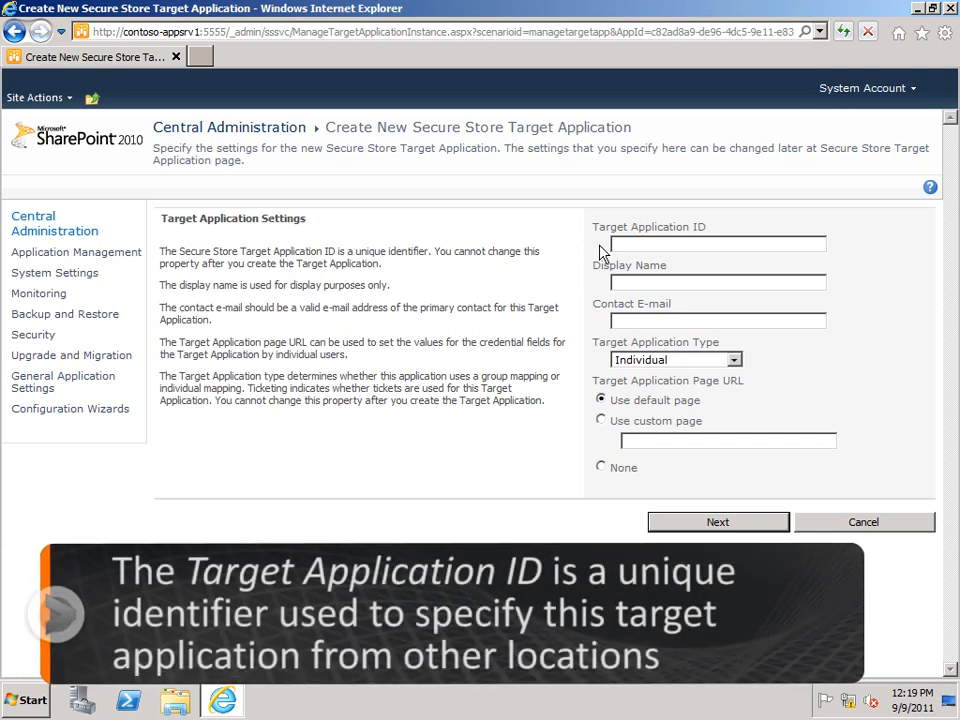
Step: Enter TargetApplicationID as the target application ID, Friendly Name as the display name, and the farm administrator's contact e-mail
{"action": "type", "text": "Target"}
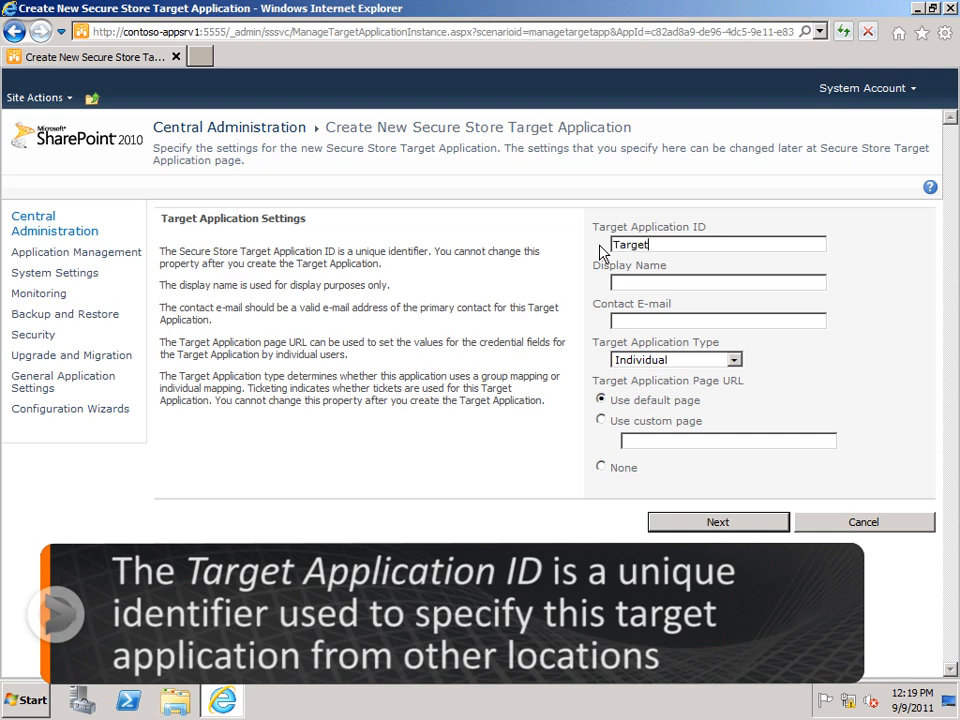
{"action": "type", "text": "ApplicationID"}
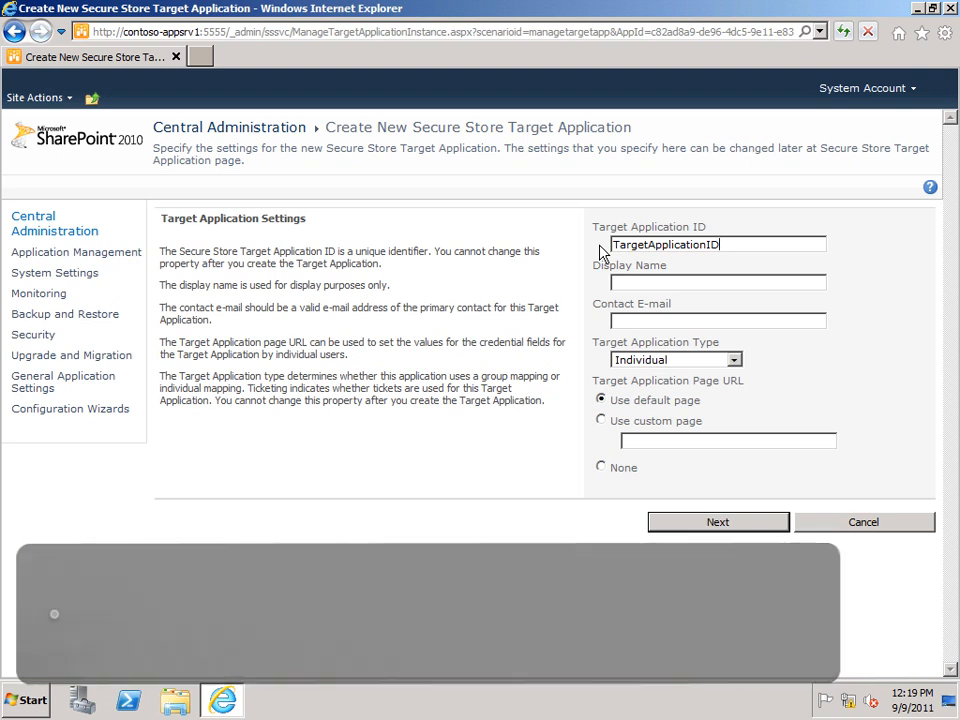
{"action": "left_click", "coordinate": [617, 281]}
{"action": "type", "text": "Friendly Name"}
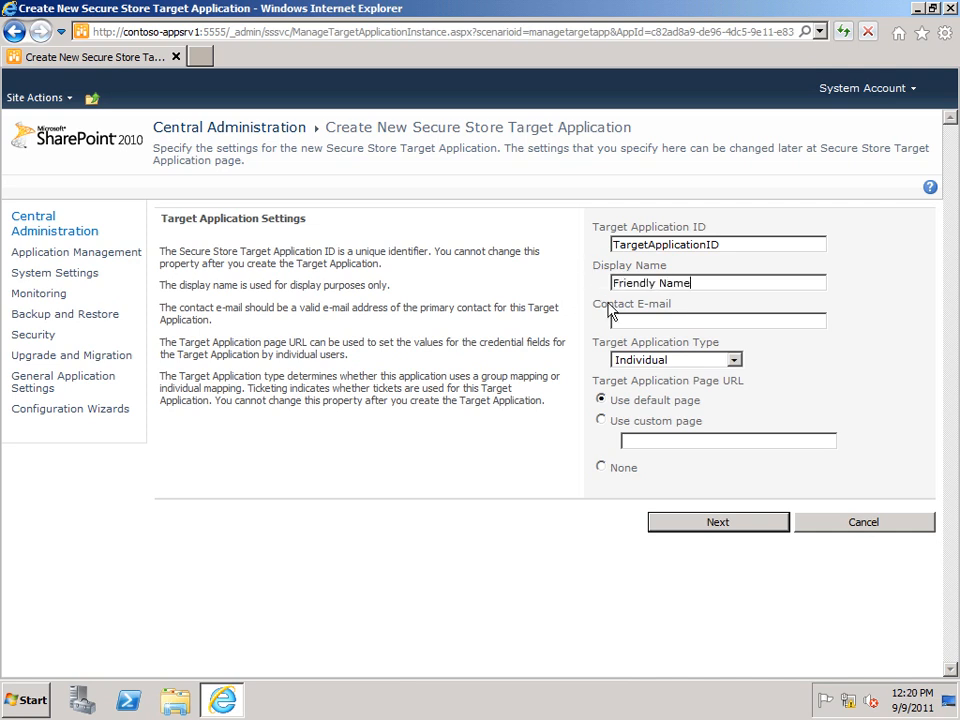
{"action": "left_click", "coordinate": [622, 320]}
{"action": "type", "text": "FarmAdmin@contoso.local"}
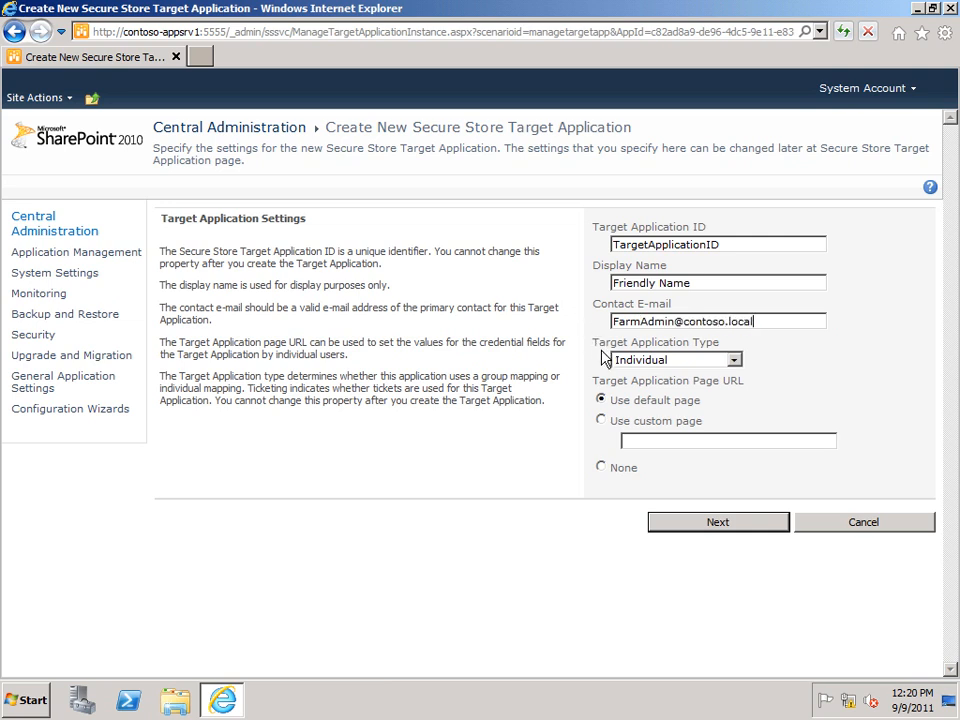
Step: Set the target application type to Group and continue to the credential fields
{"action": "left_click", "coordinate": [734, 360]}
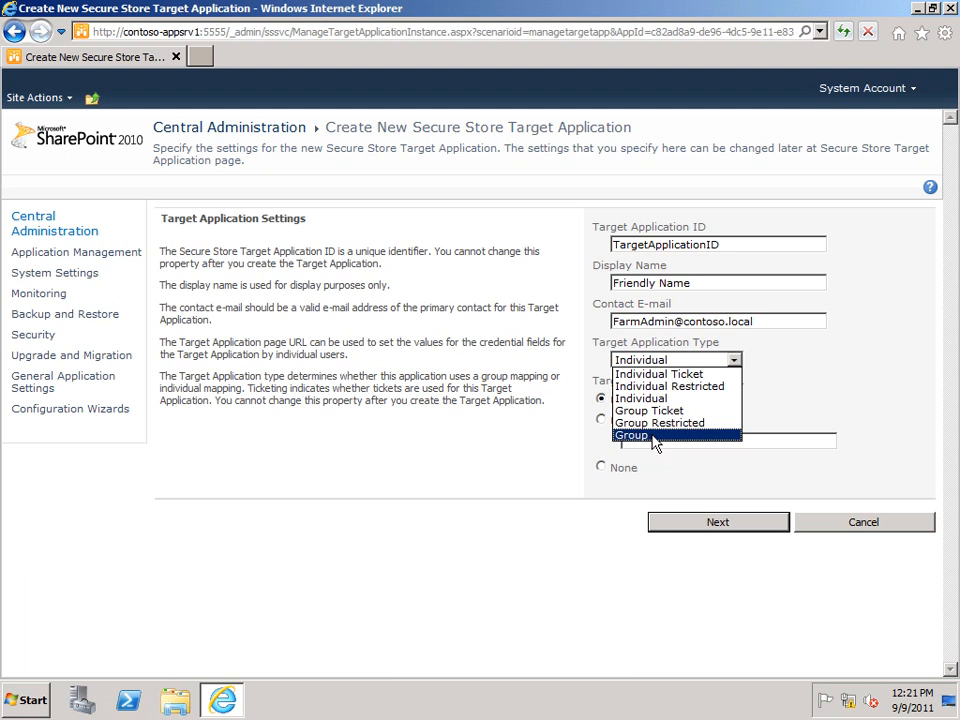
{"action": "left_click", "coordinate": [640, 435]}
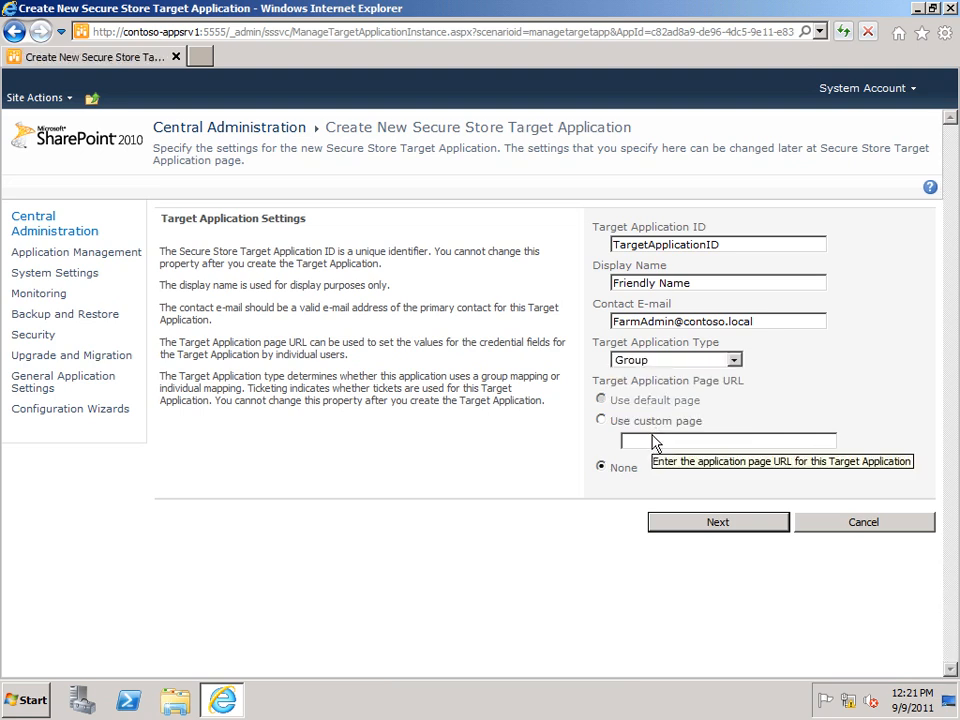
{"action": "left_click", "coordinate": [716, 527]}
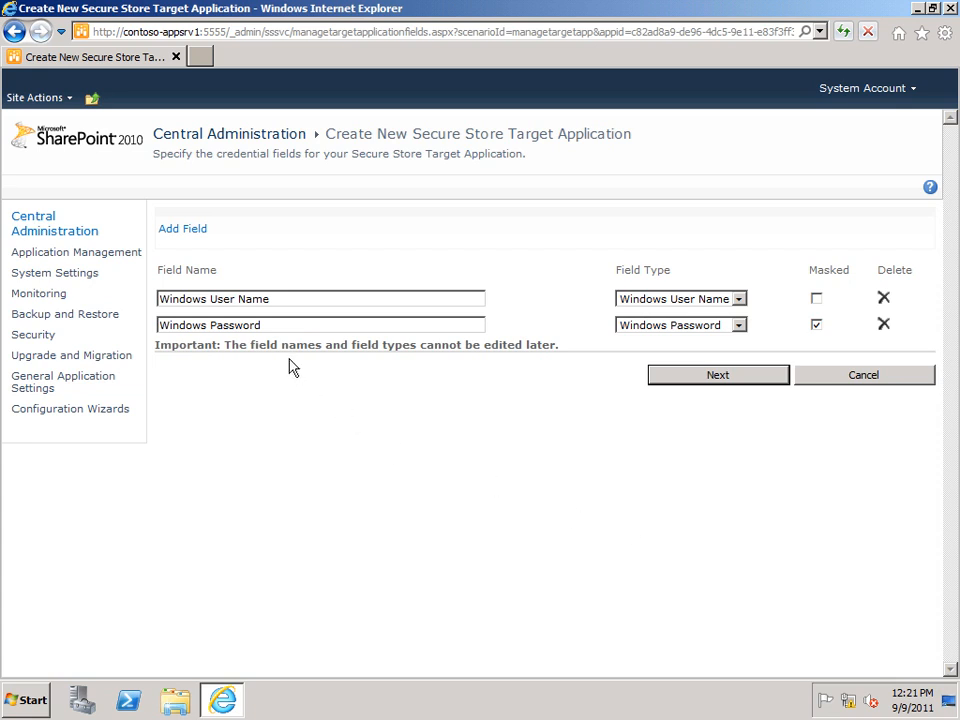
Step: Change the credential field types to User Name for Windows User Name and Password for Windows Password
{"action": "left_click", "coordinate": [743, 301]}
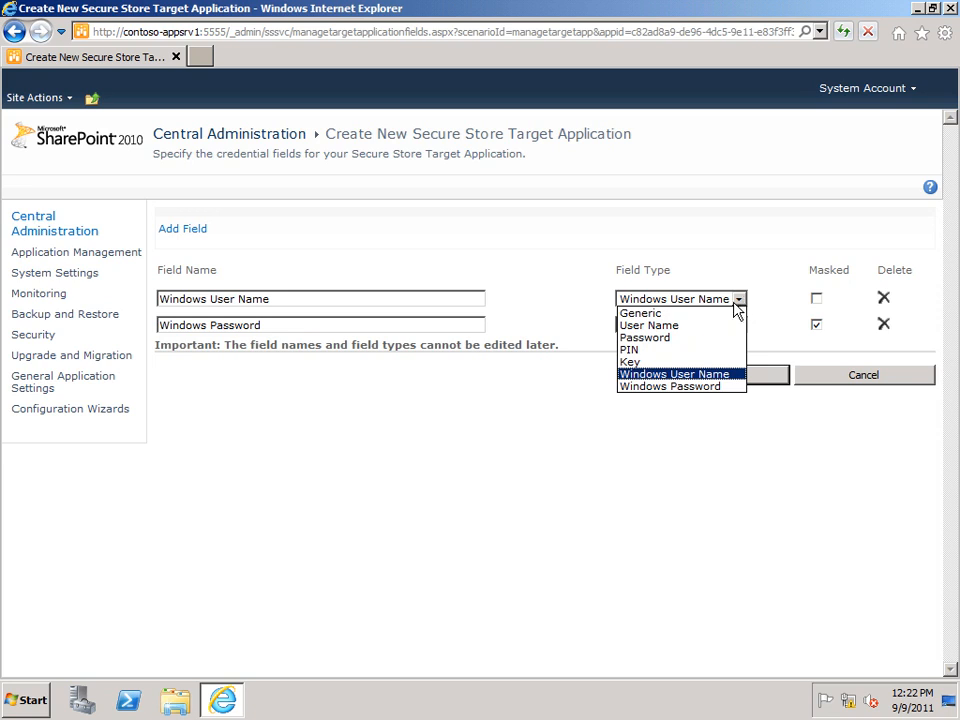
{"action": "left_click", "coordinate": [681, 326]}
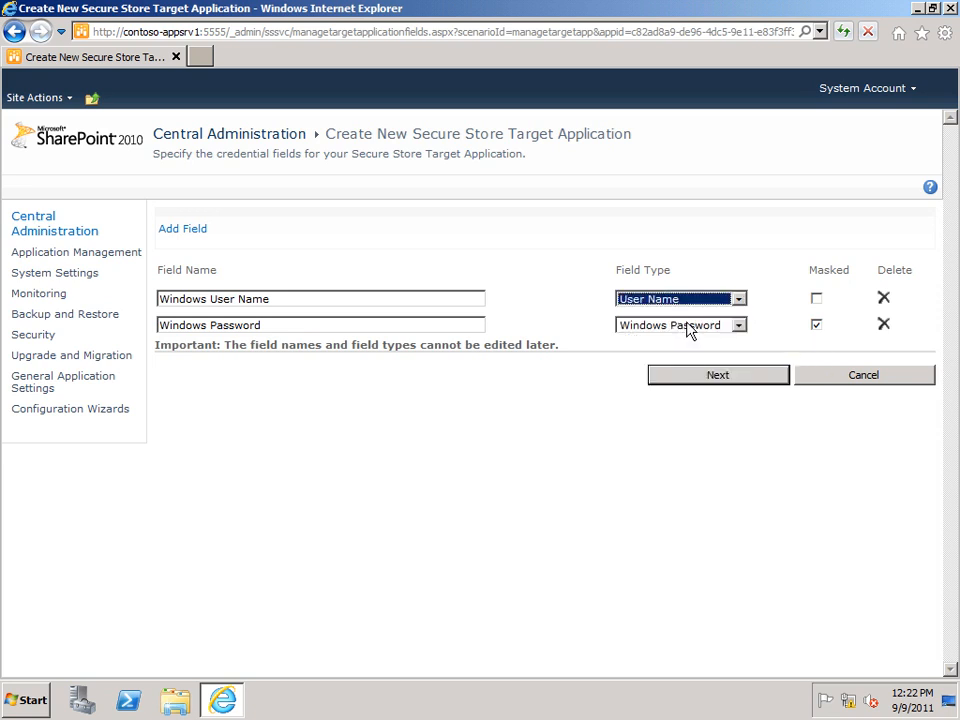
{"action": "left_click", "coordinate": [738, 325]}
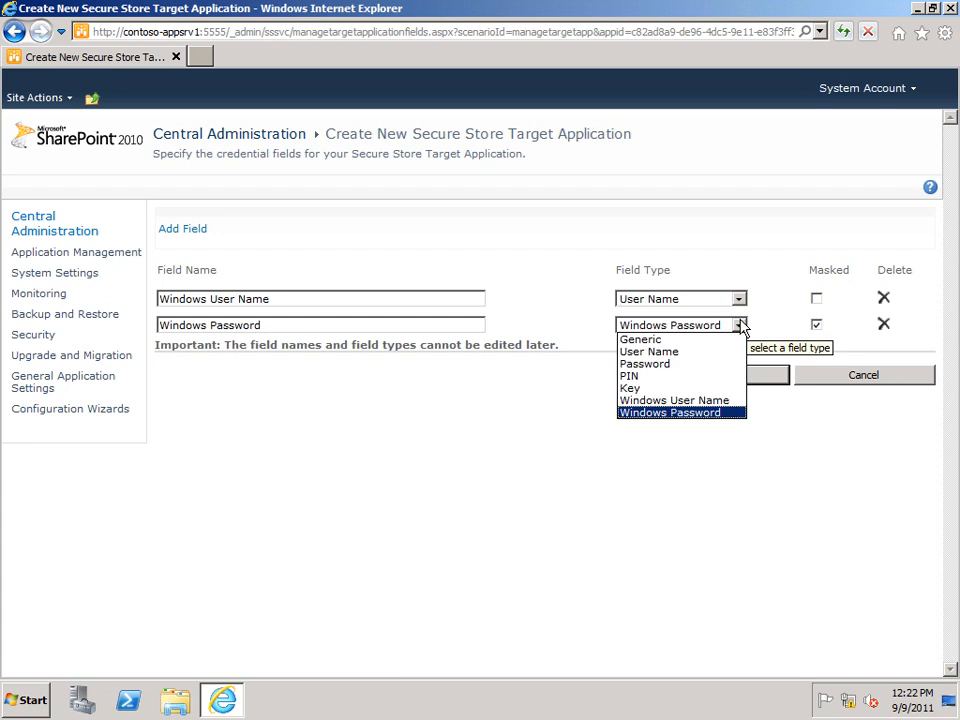
{"action": "left_click", "coordinate": [671, 364]}
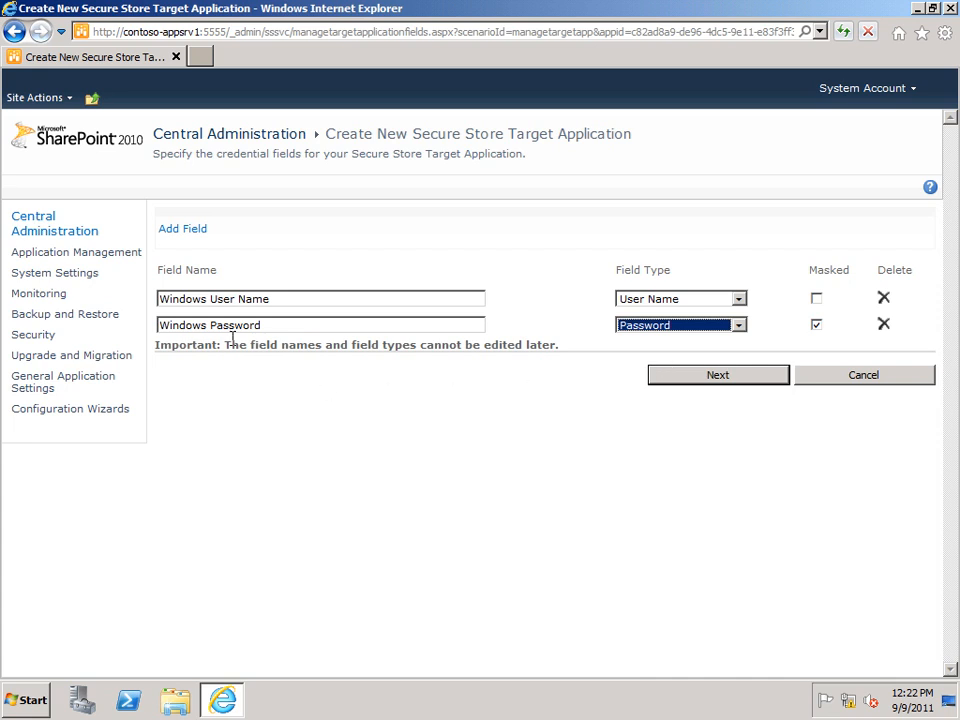
Step: Add a third, unnamed credential field of type PIN, and delete it again
{"action": "left_click", "coordinate": [179, 232]}
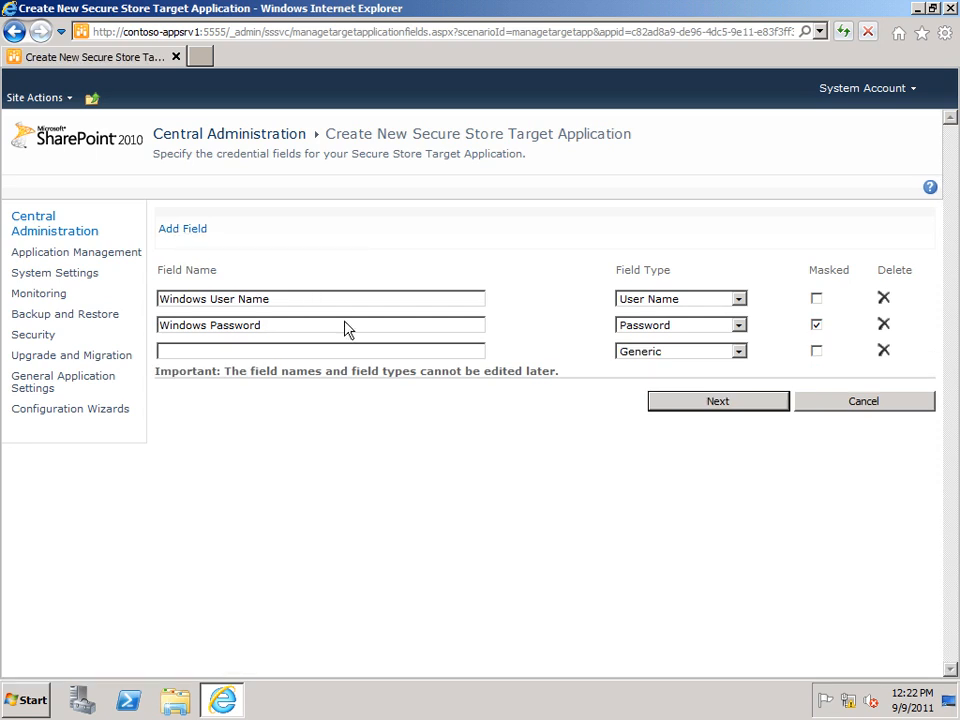
{"action": "left_click", "coordinate": [741, 354]}
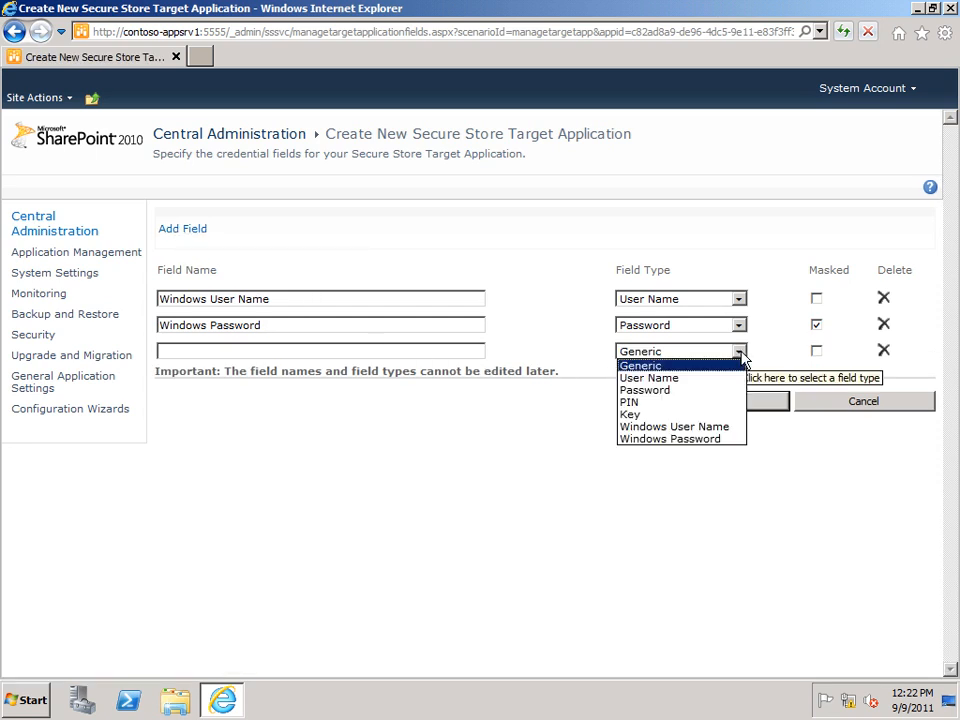
{"action": "left_click", "coordinate": [632, 403]}
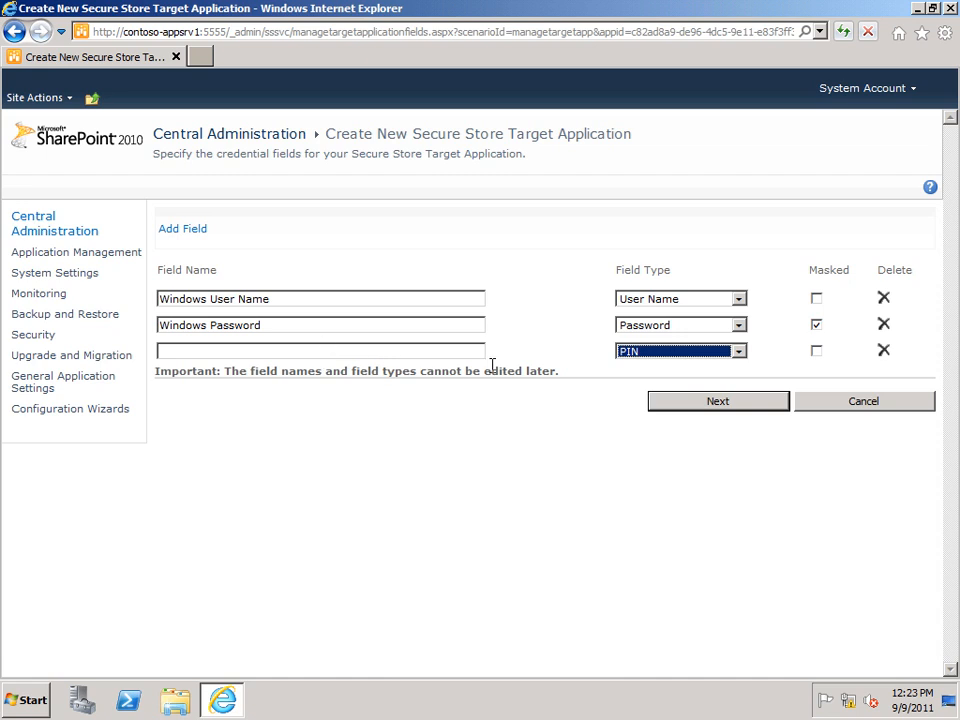
{"action": "left_click", "coordinate": [884, 352]}
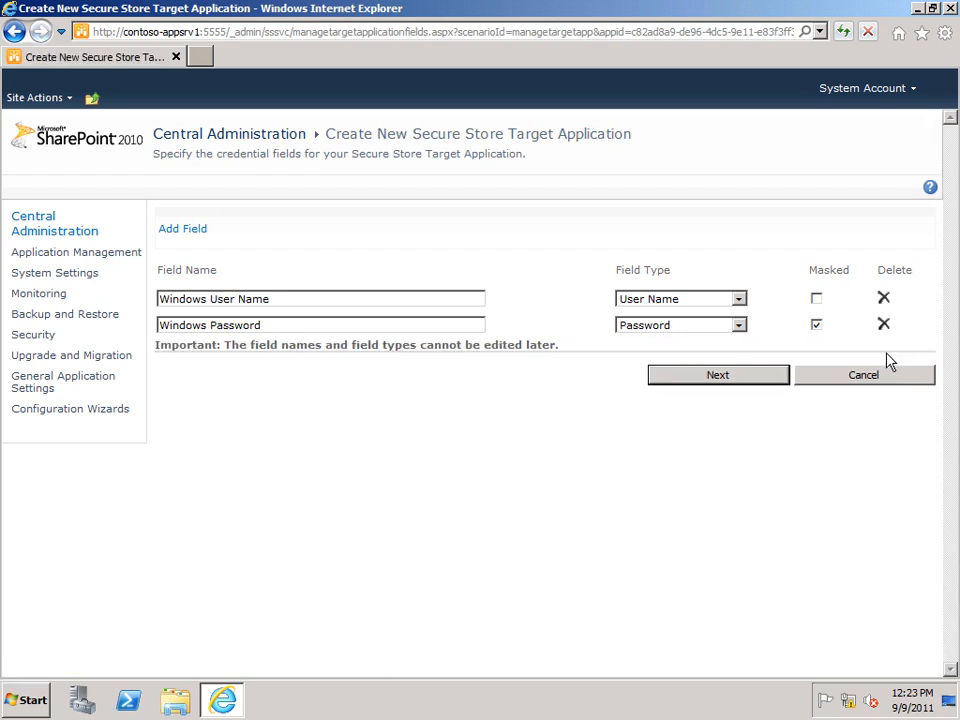
Step: Set the field types to Windows User Name and Windows Password and continue to the membership settings
{"action": "left_click", "coordinate": [742, 300]}
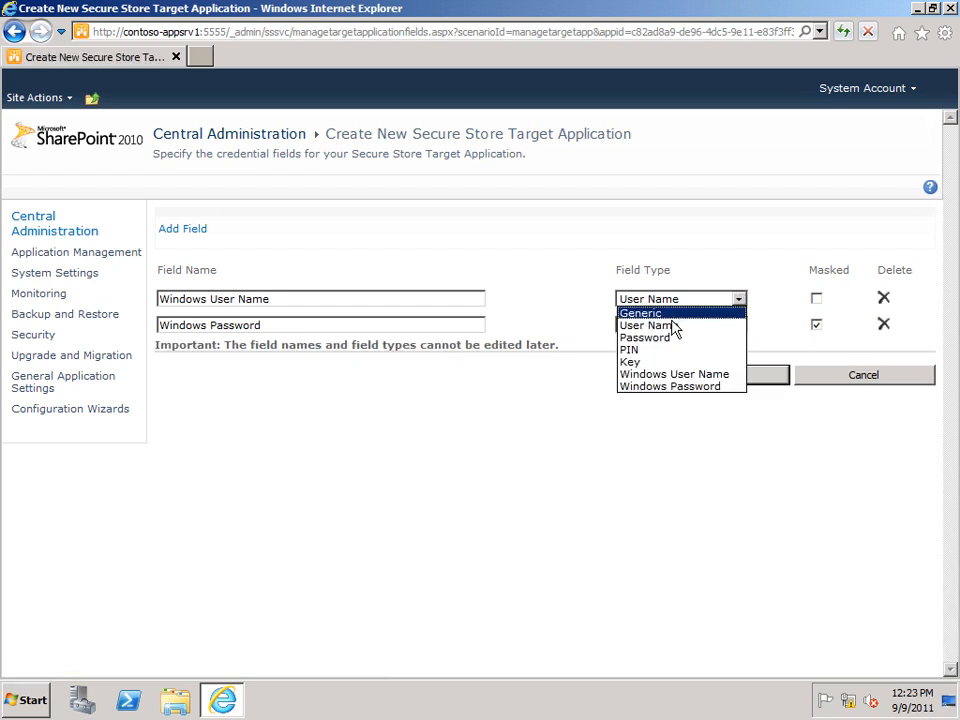
{"action": "left_click", "coordinate": [652, 375]}
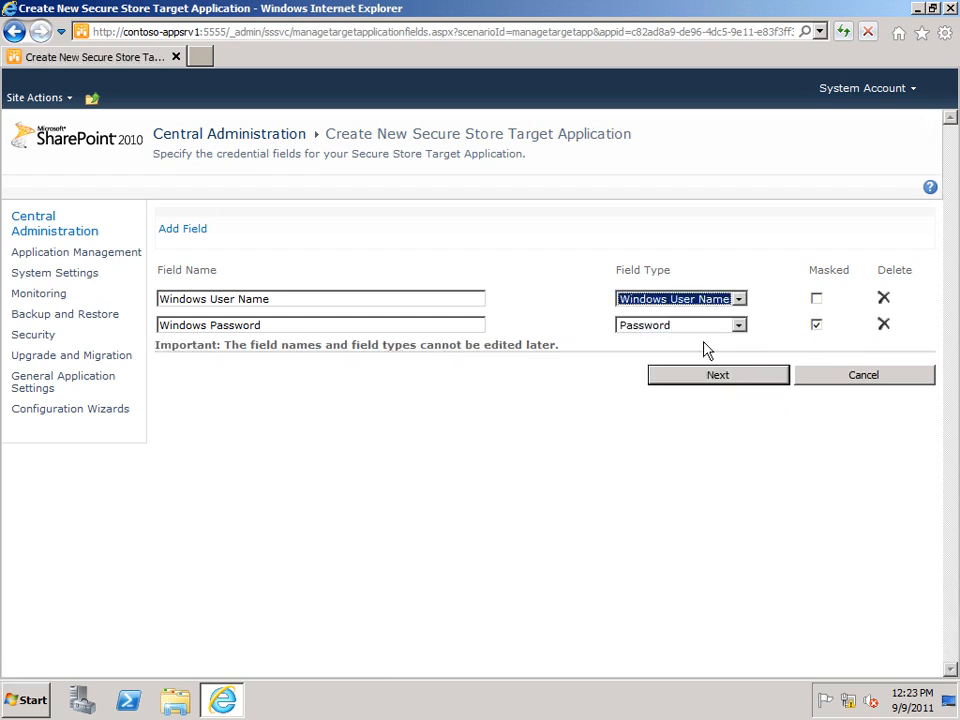
{"action": "left_click", "coordinate": [740, 327]}
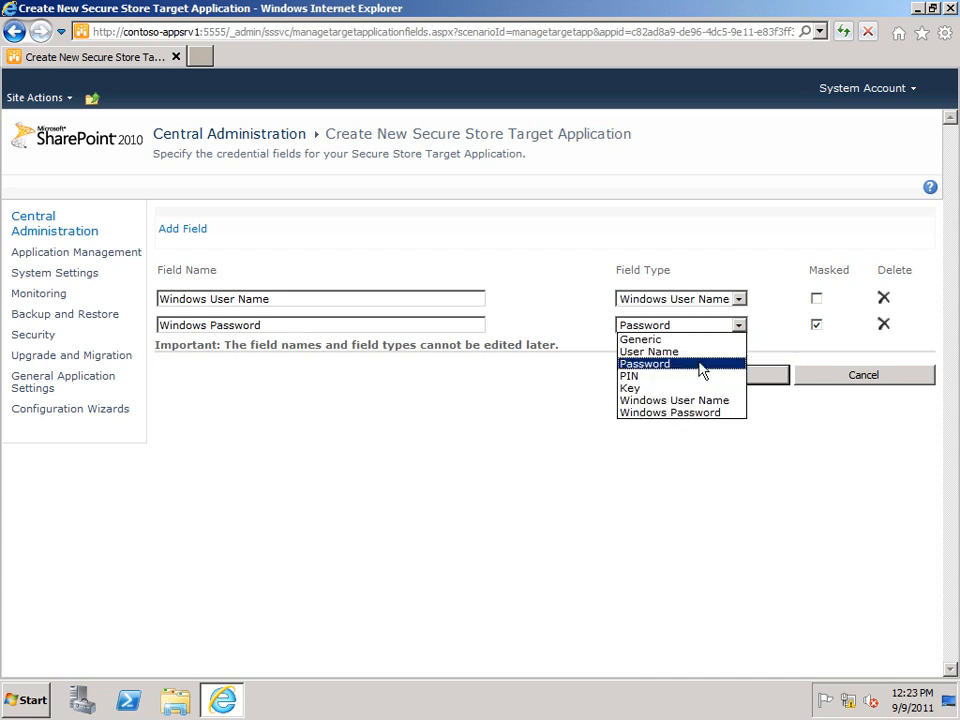
{"action": "left_click", "coordinate": [652, 413]}
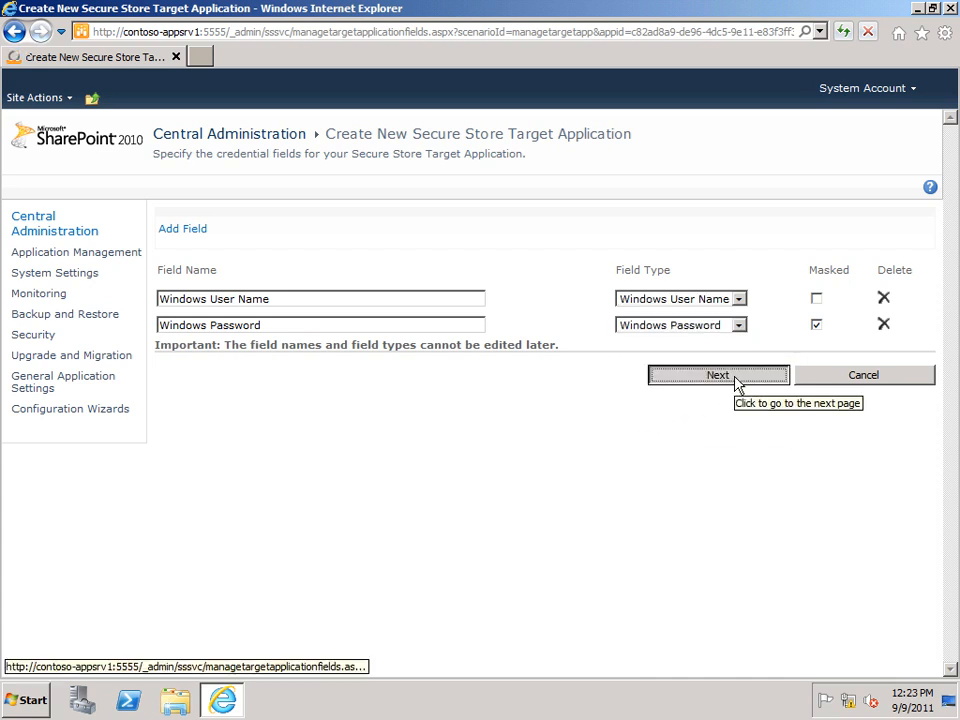
{"action": "left_click", "coordinate": [735, 385]}
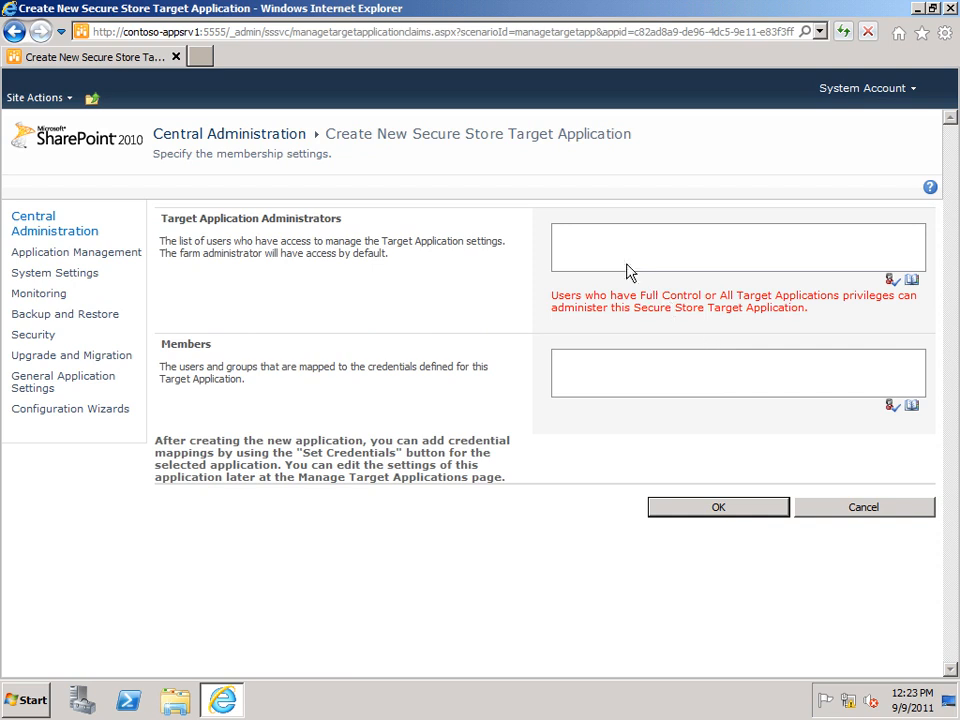
Step: Assign FarmAdmin as target application administrator and All Authenticated Users as members, and create the target application
{"action": "left_click", "coordinate": [605, 238]}
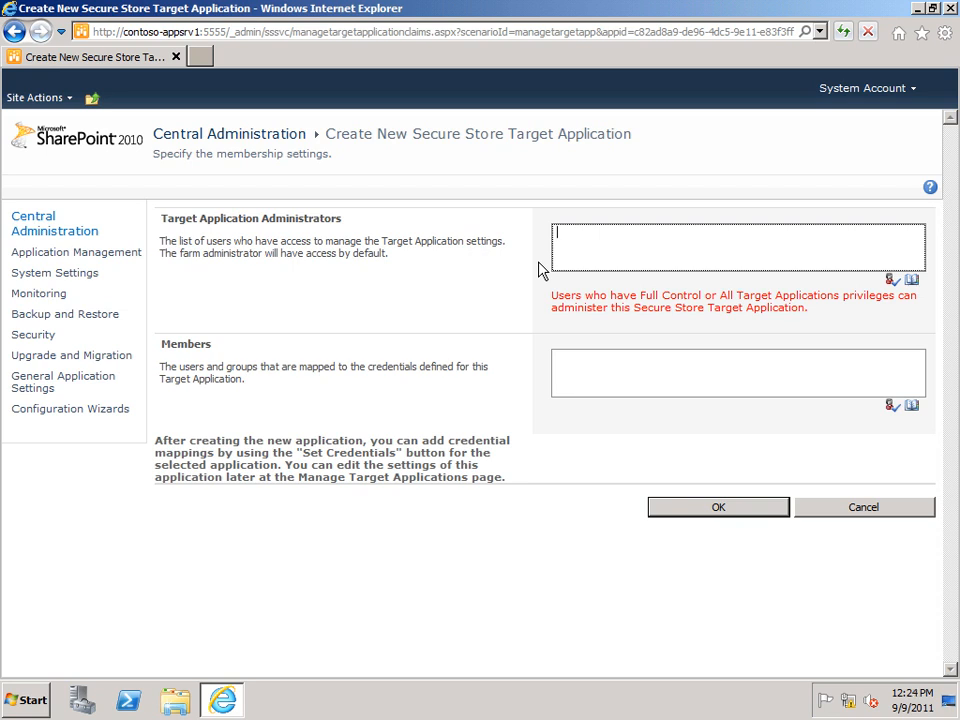
{"action": "type", "text": "FarmAdmin"}
{"action": "left_click", "coordinate": [615, 358]}
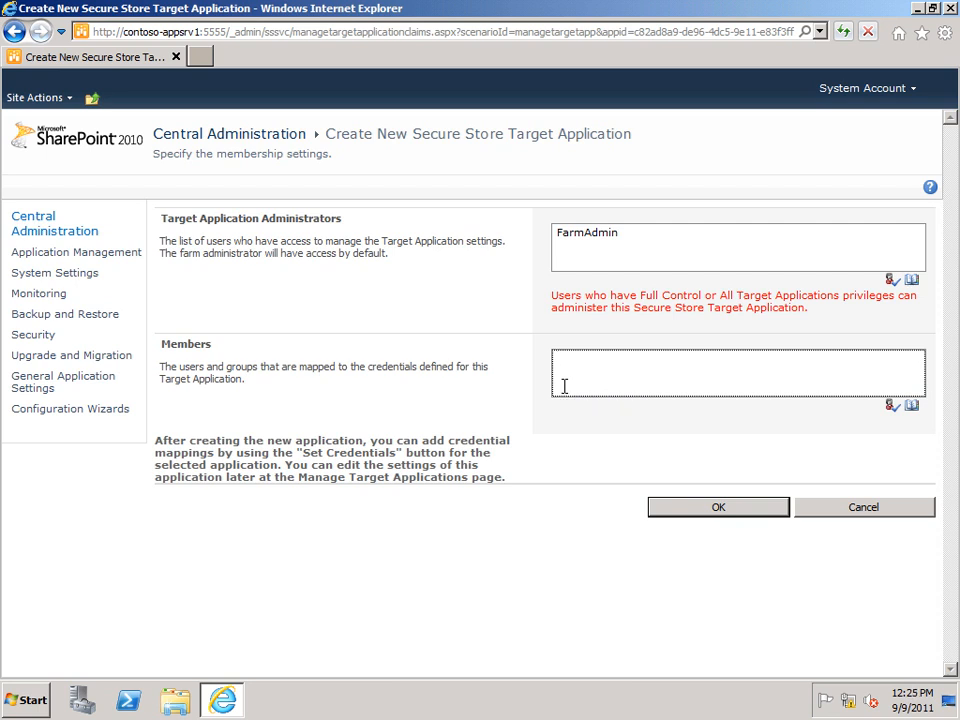
{"action": "type", "text": "All Authenticated Users"}
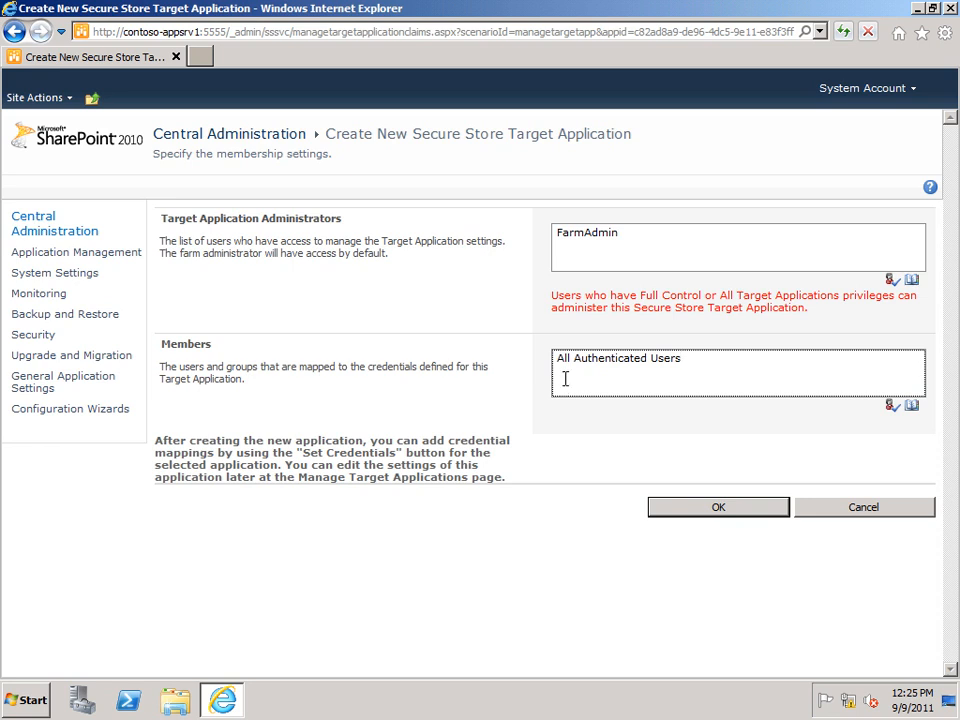
{"action": "left_click", "coordinate": [693, 507]}
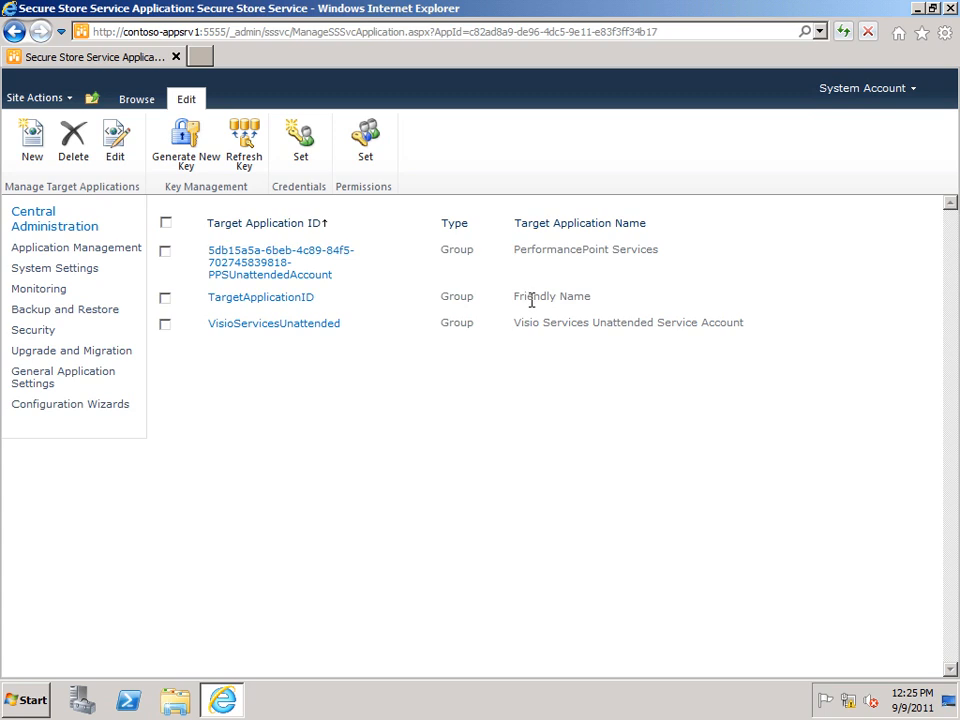
Step: View the Set Credentials form for TargetApplicationID and close it without entering credentials
{"action": "left_click", "coordinate": [417, 300]}
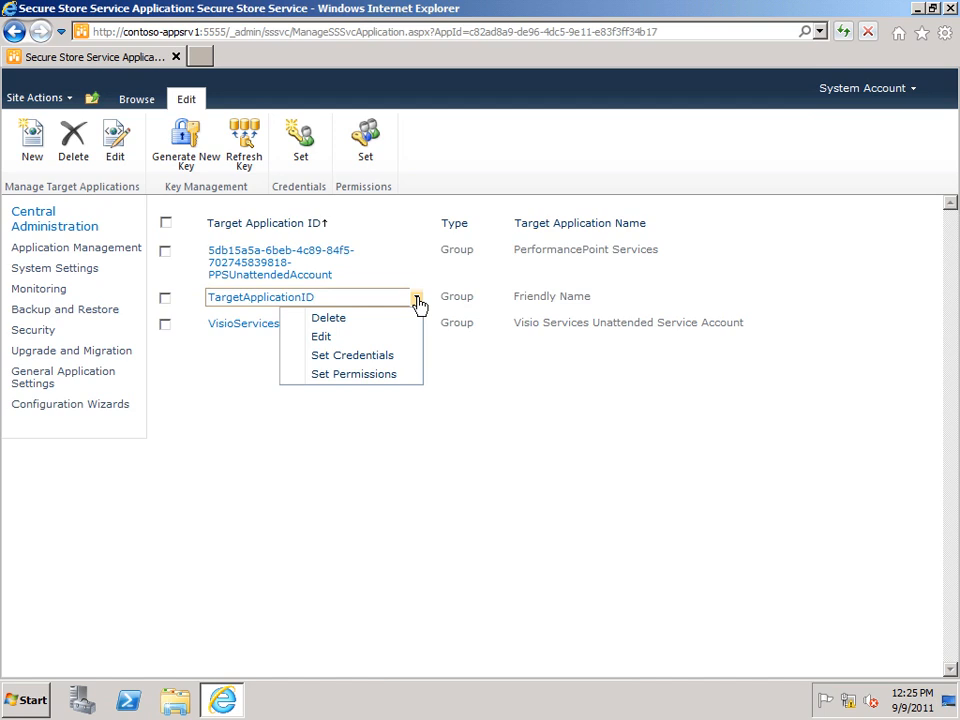
{"action": "left_click", "coordinate": [328, 364]}
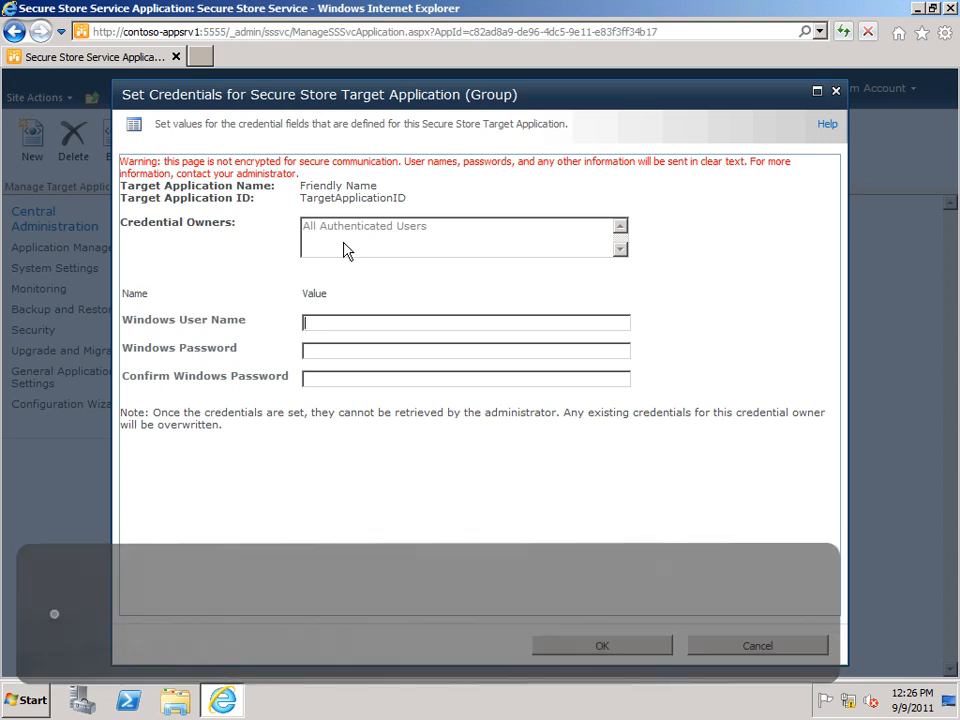
{"action": "left_click", "coordinate": [698, 646]}
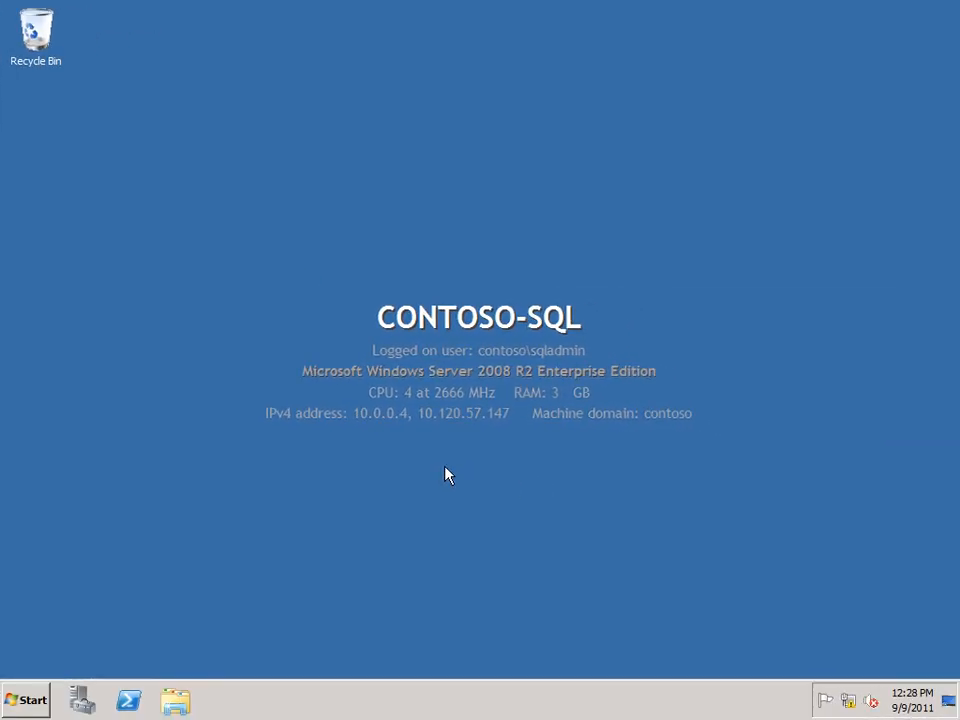
Step: On the CONTOSO-SQL server, open SQL Server Management Studio and connect to the CONTOSO-SQL Database Engine with Windows Authentication
{"action": "left_click", "coordinate": [28, 700]}
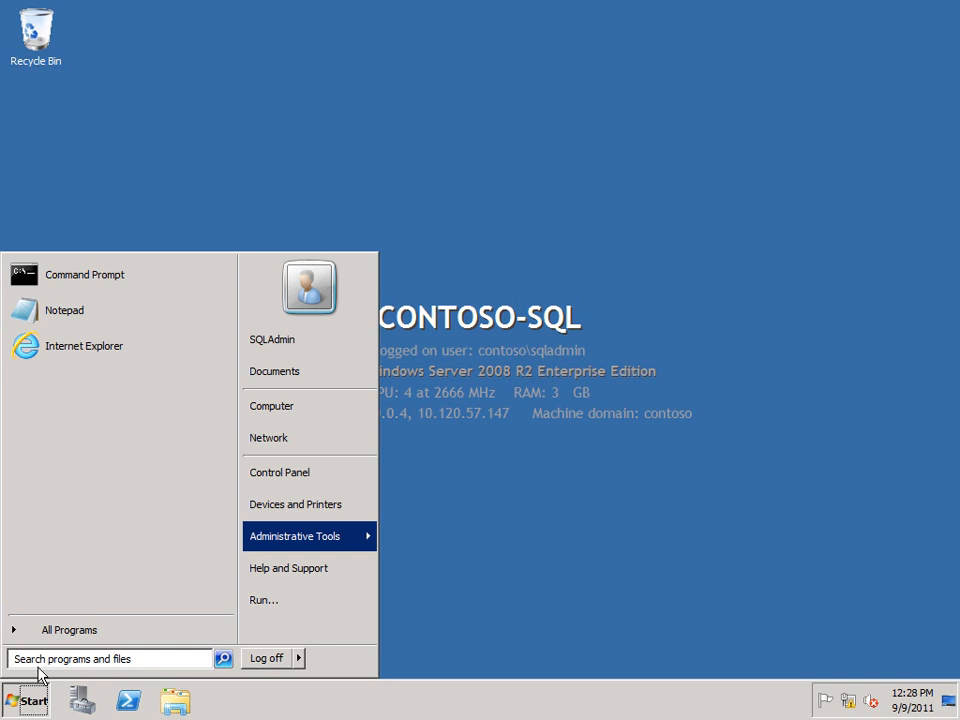
{"action": "left_click", "coordinate": [50, 630]}
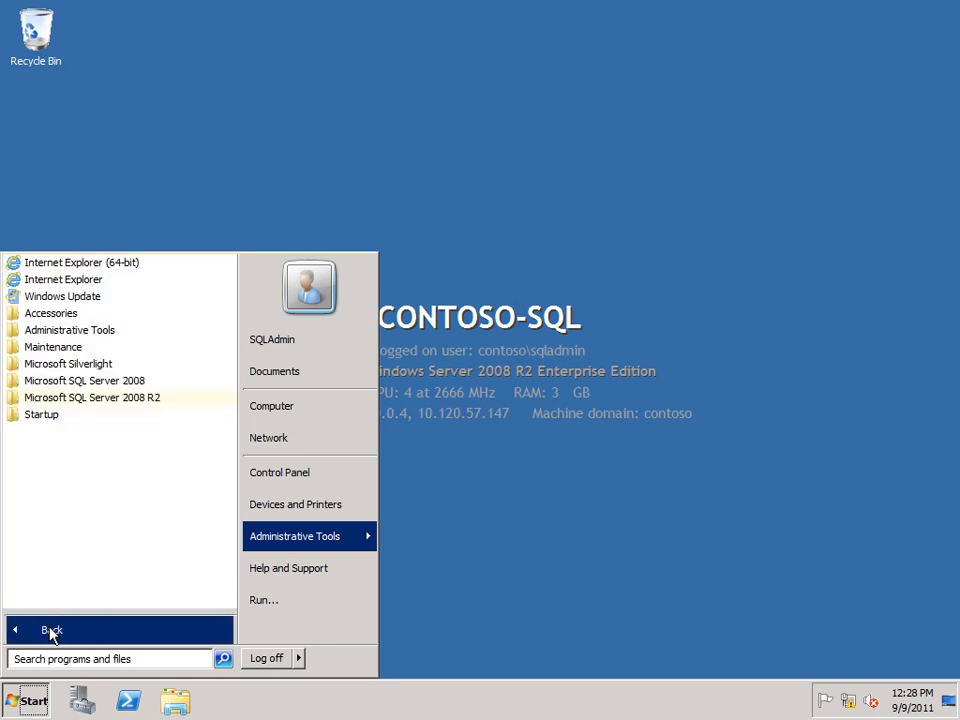
{"action": "left_click", "coordinate": [57, 399]}
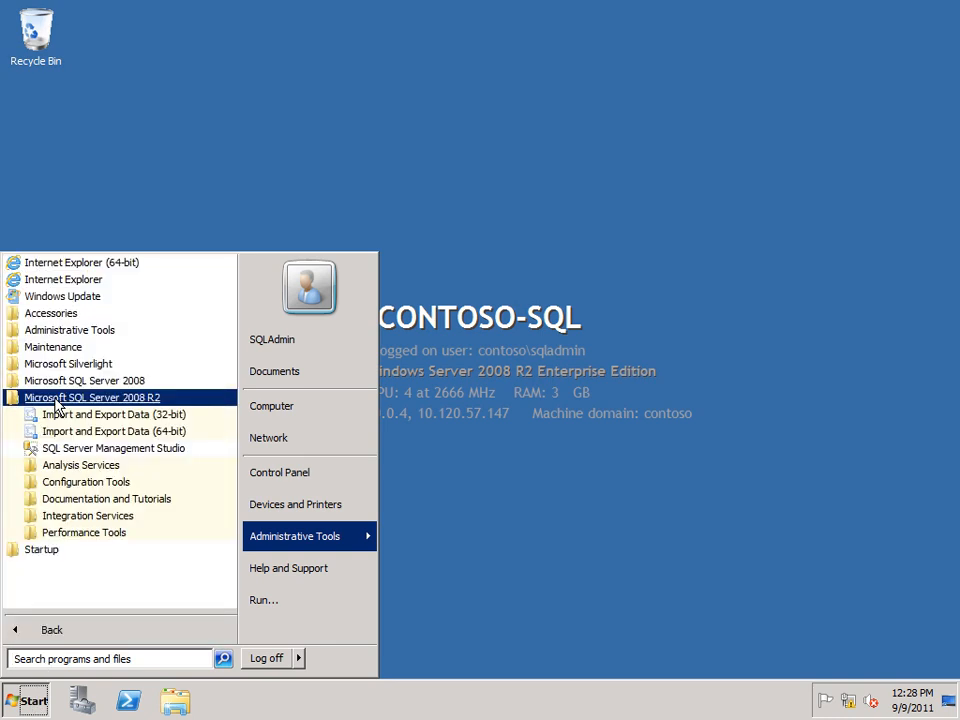
{"action": "left_click", "coordinate": [80, 449]}
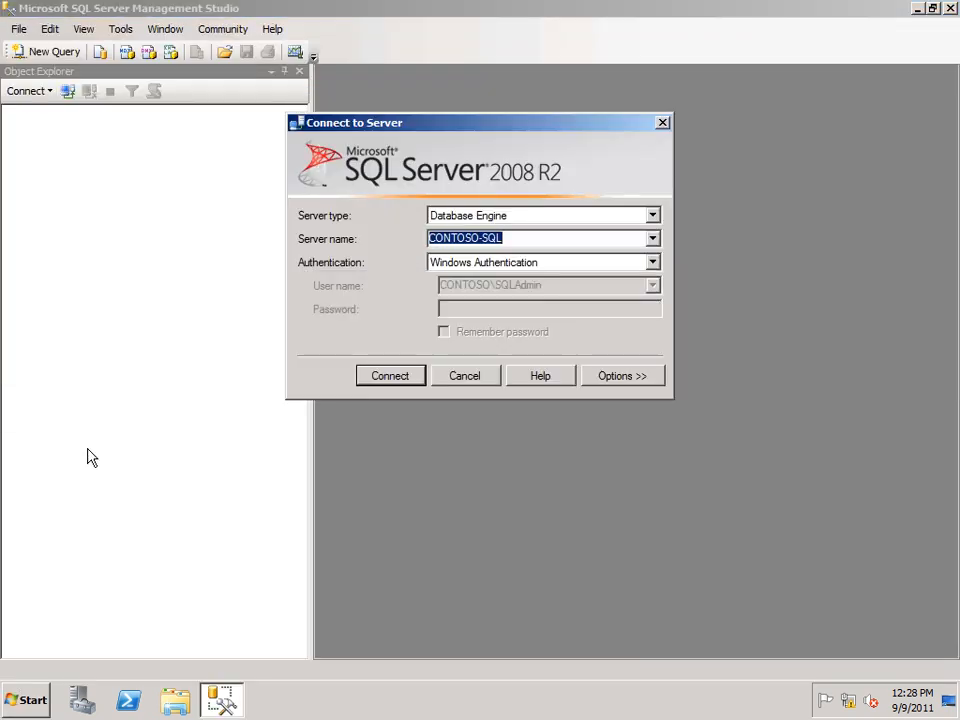
{"action": "left_click", "coordinate": [389, 377]}
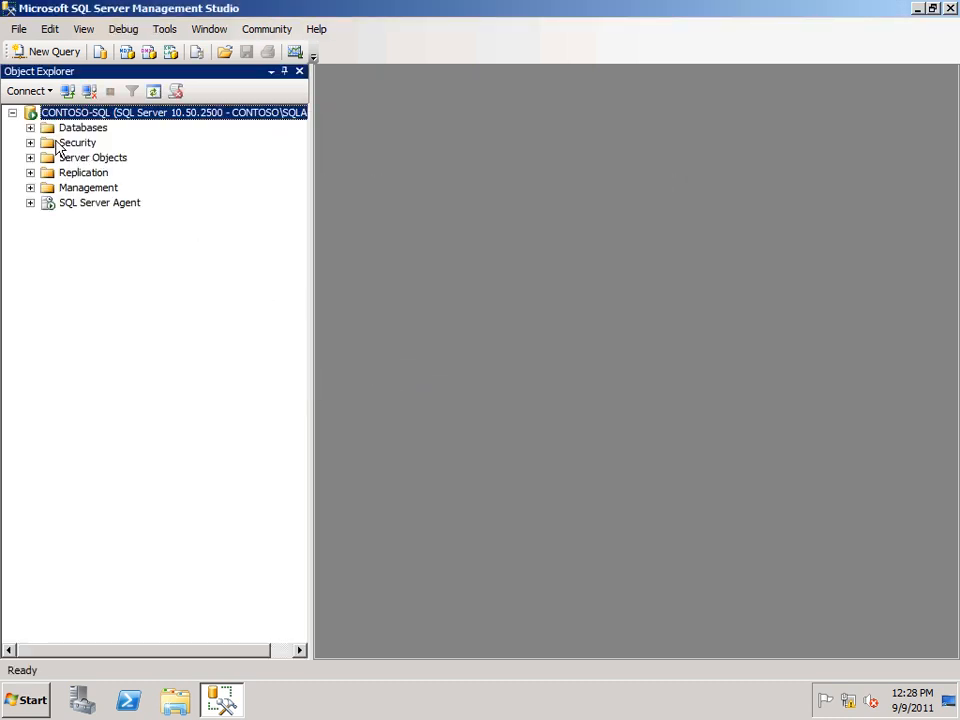
Step: Expand the databases of the CONTOSO-SQL server and select the ContosoRetailDW database
{"action": "left_click", "coordinate": [30, 128]}
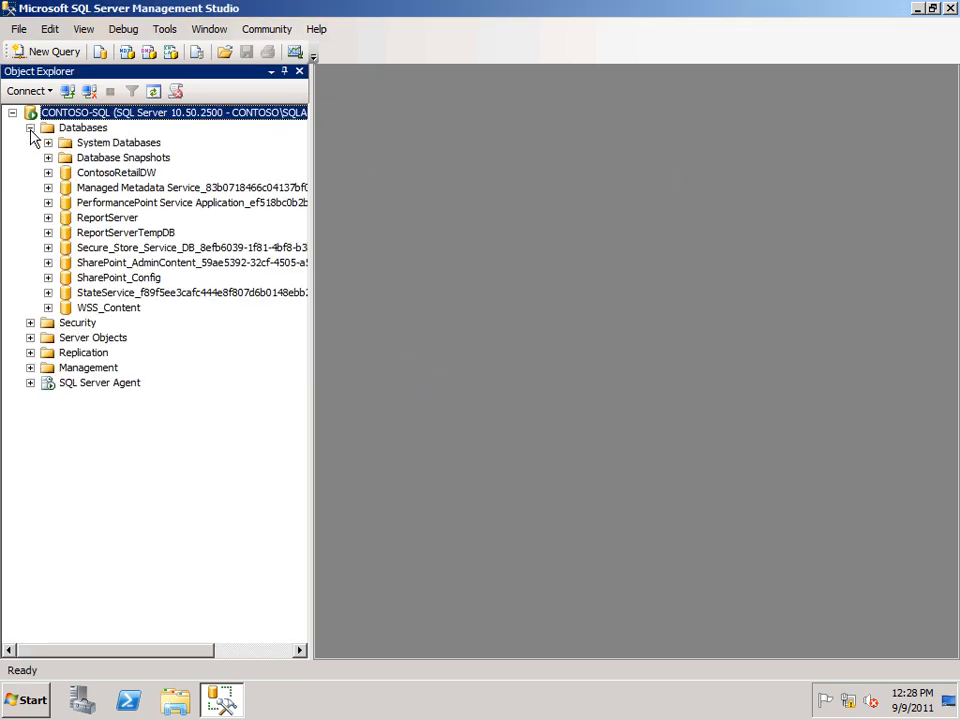
{"action": "left_click", "coordinate": [102, 176]}
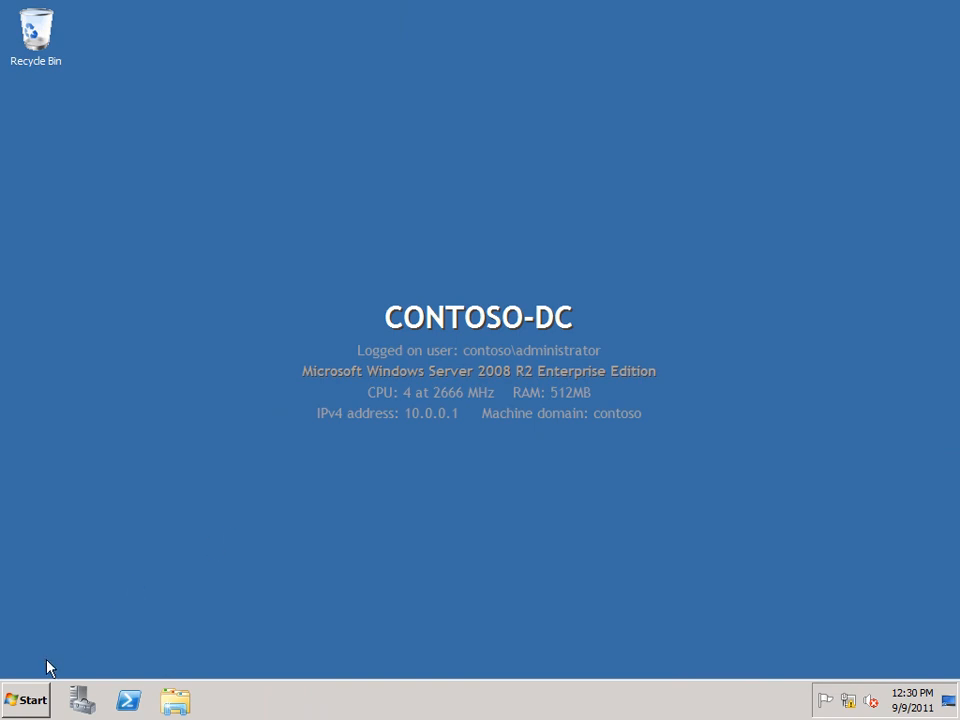
Step: On the CONTOSO-DC server, open Active Directory Users and Computers and show the Users container of contoso.local
{"action": "left_click", "coordinate": [24, 700]}
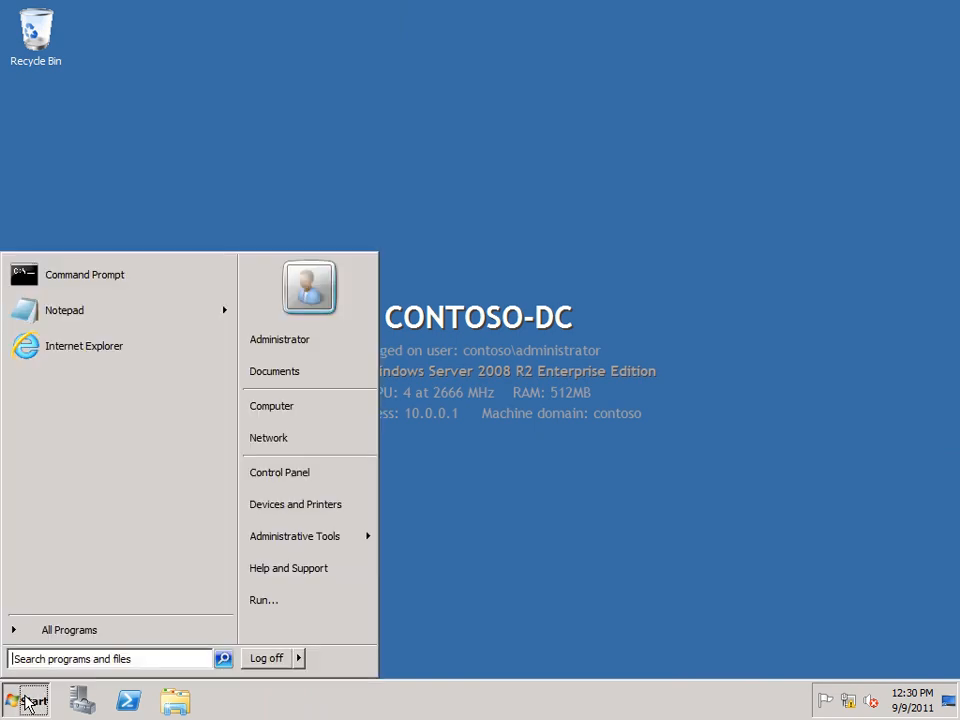
{"action": "mouse_move", "coordinate": [282, 540]}
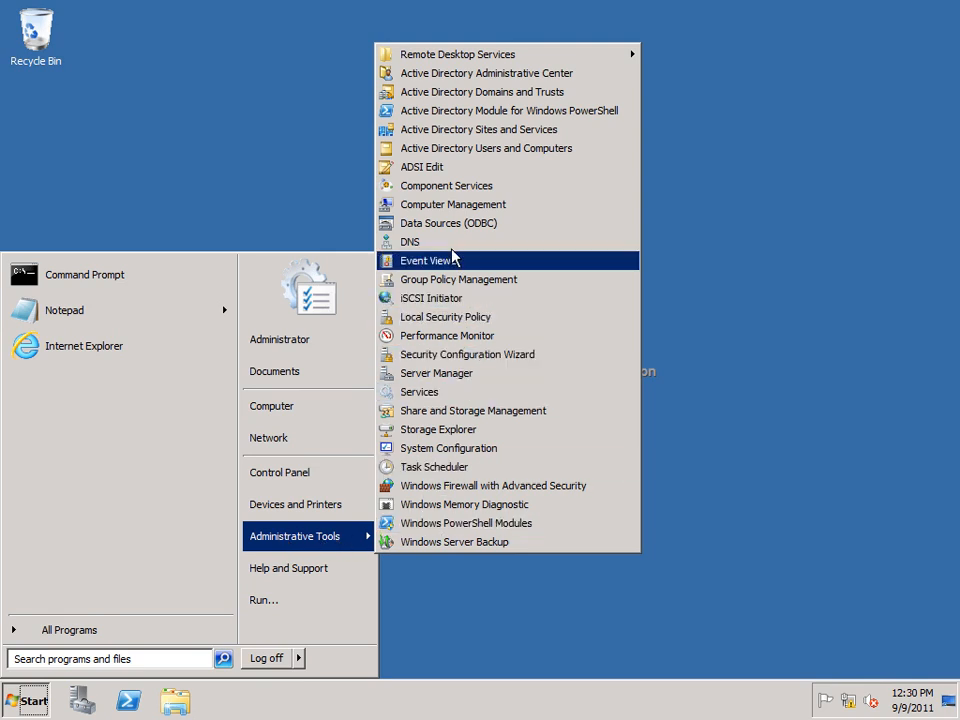
{"action": "left_click", "coordinate": [426, 150]}
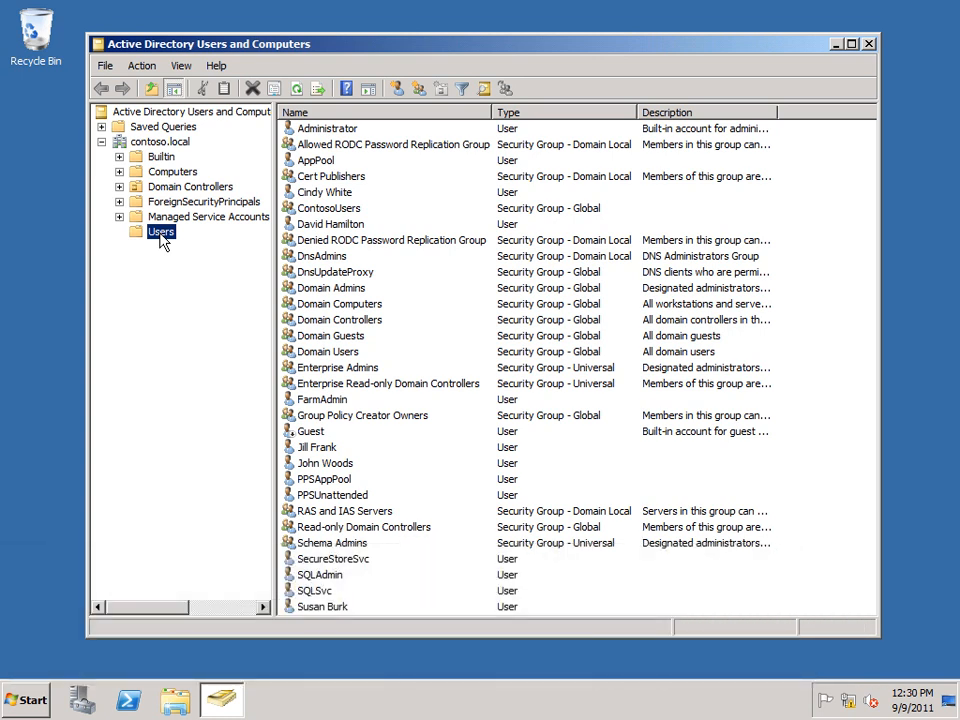
Step: Start a new user in the Users container with full name and logon name RetailSalesAccess, and continue to the password settings
{"action": "right_click", "coordinate": [166, 238]}
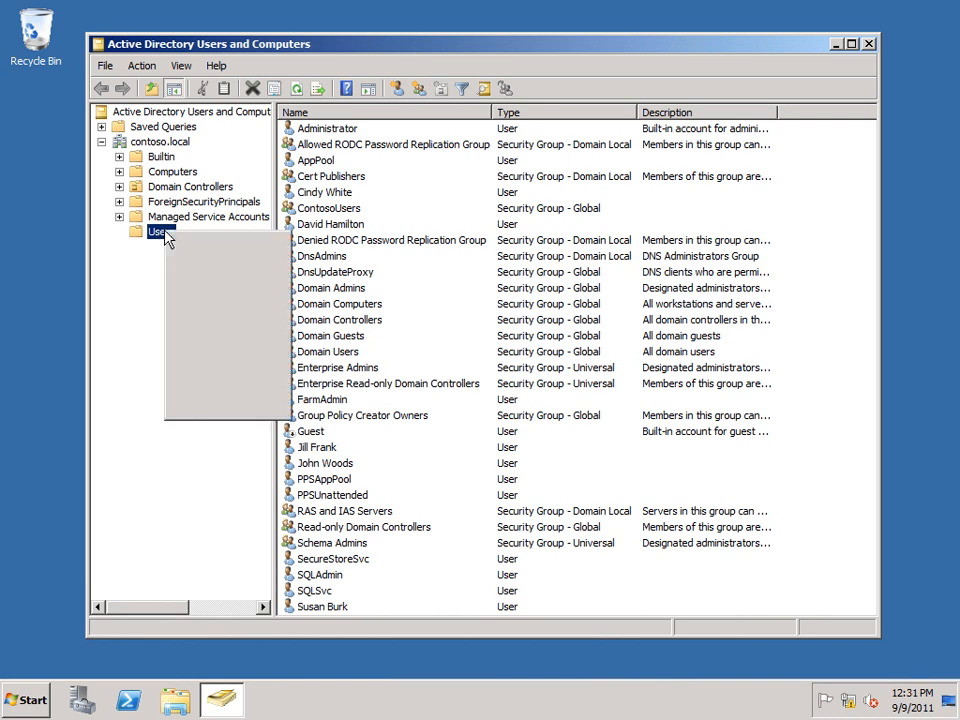
{"action": "mouse_move", "coordinate": [210, 286]}
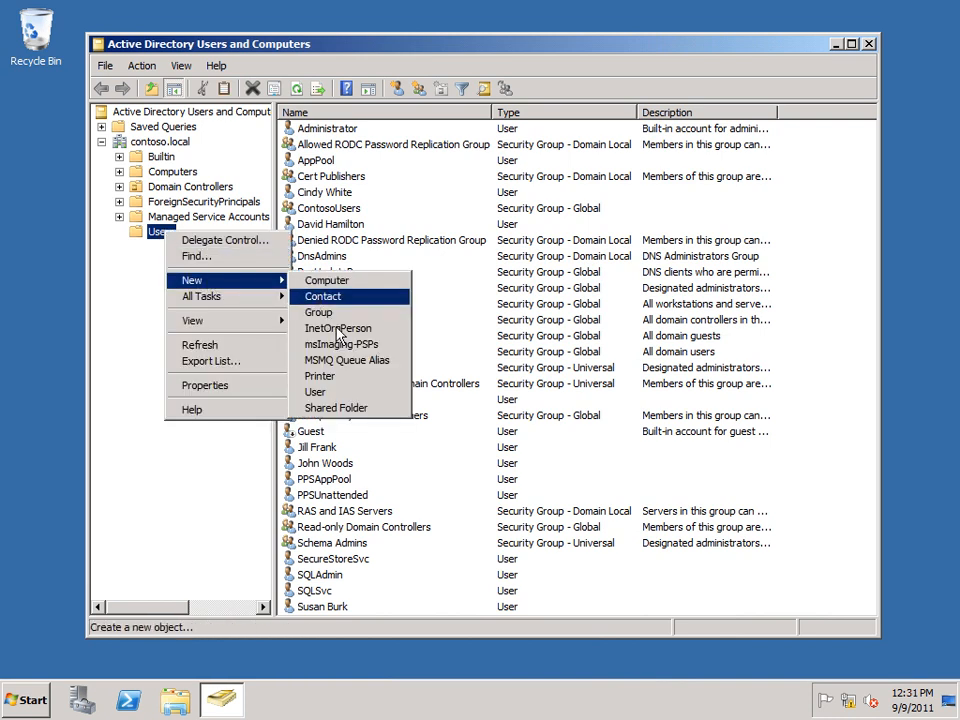
{"action": "left_click", "coordinate": [336, 393]}
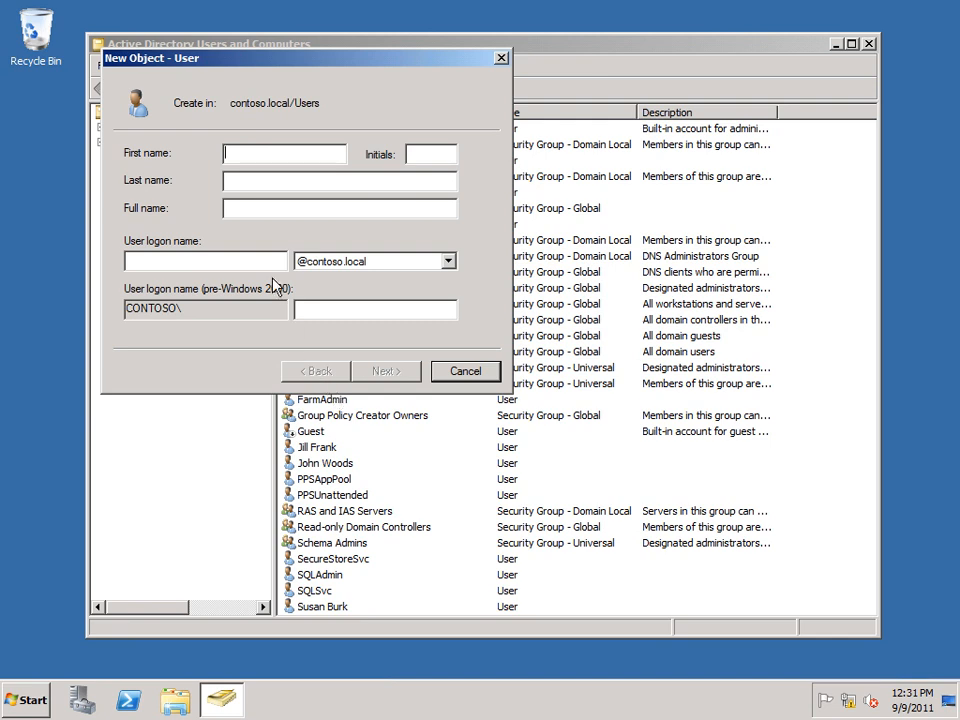
{"action": "type", "text": "RetailSalesAccess"}
{"action": "key", "text": "Tab"}
{"action": "type", "text": "RetailSalesAccess"}
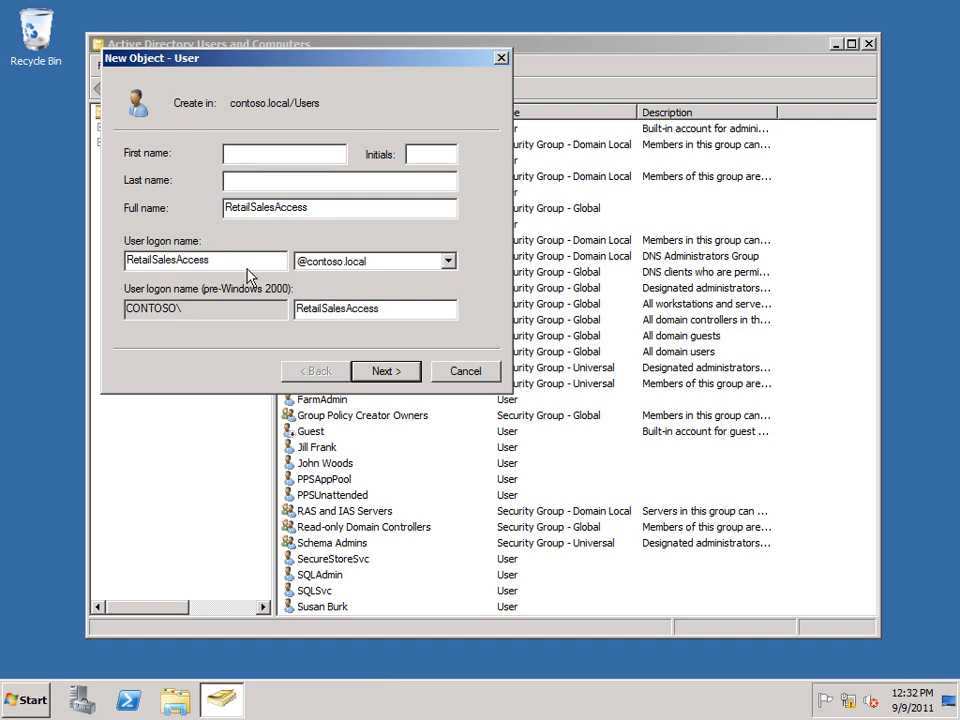
{"action": "left_click", "coordinate": [382, 370]}
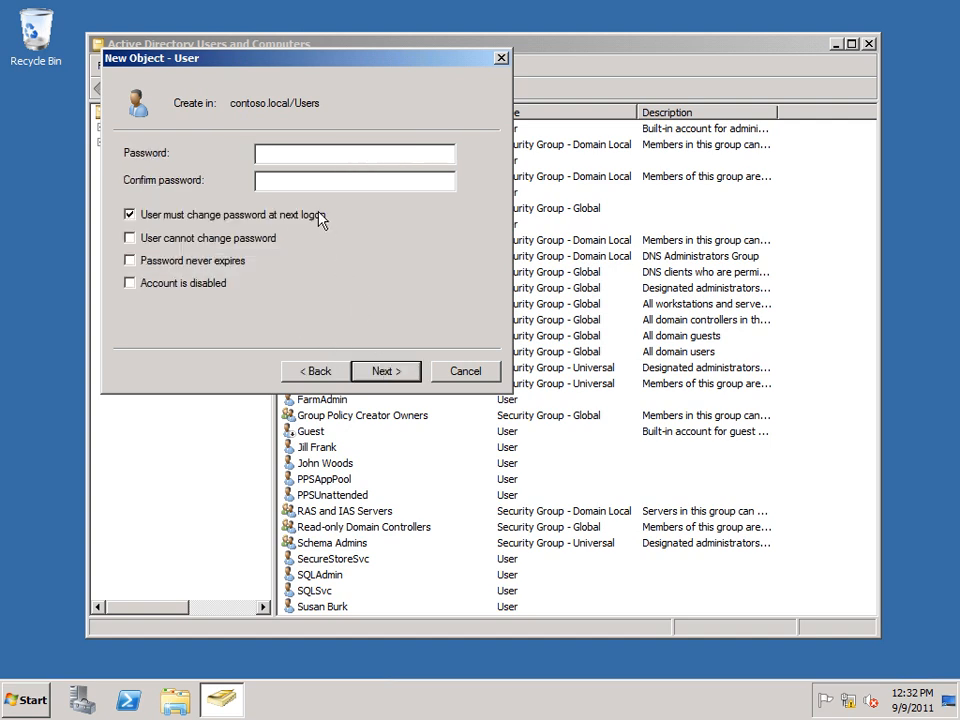
Step: Enter and confirm the account password, turn off the forced change at next logon, set it to never expire, and create the RetailSalesAccess user
{"action": "type", "text": "••••••••••"}
{"action": "key", "text": "Tab"}
{"action": "type", "text": "••"}
{"action": "key", "text": "BackSpace"}
{"action": "key", "text": "BackSpace"}
{"action": "type", "text": "••••••••••"}
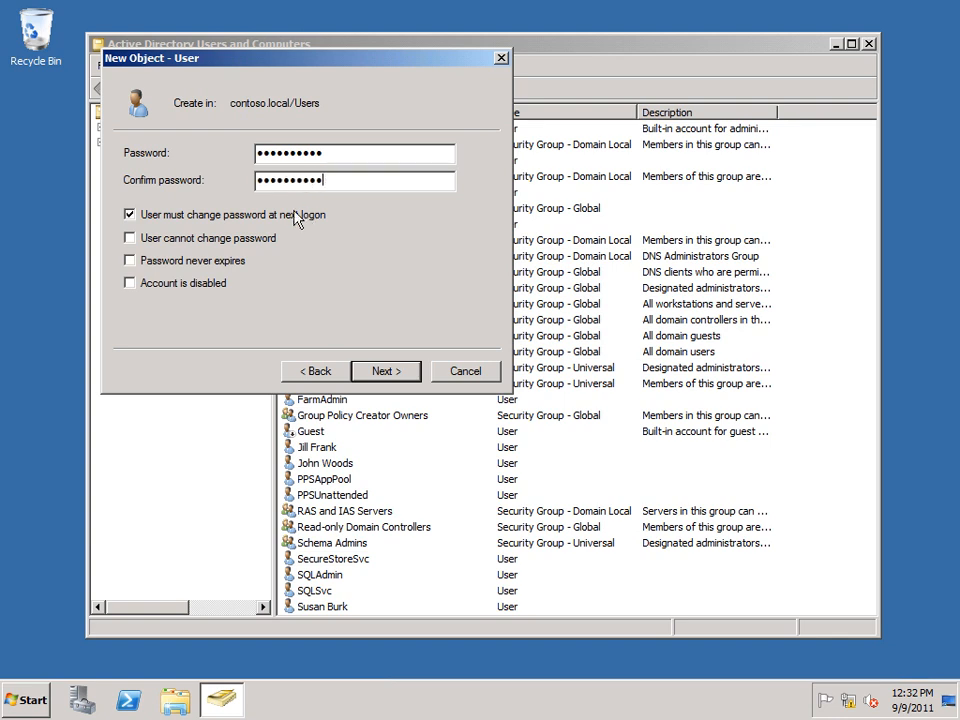
{"action": "left_click", "coordinate": [129, 216]}
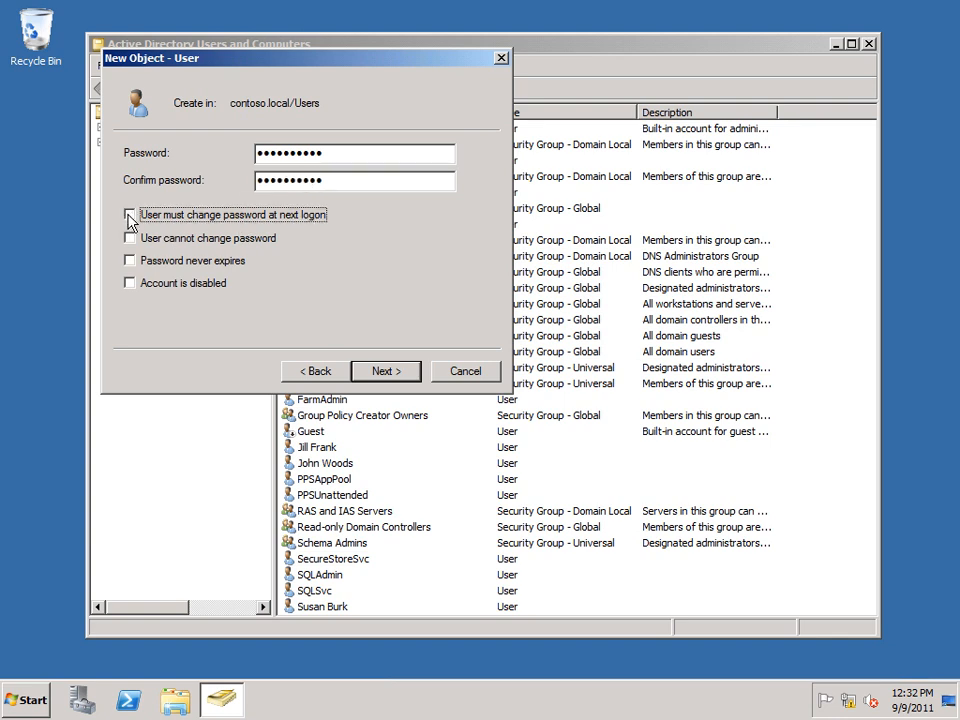
{"action": "left_click", "coordinate": [130, 262]}
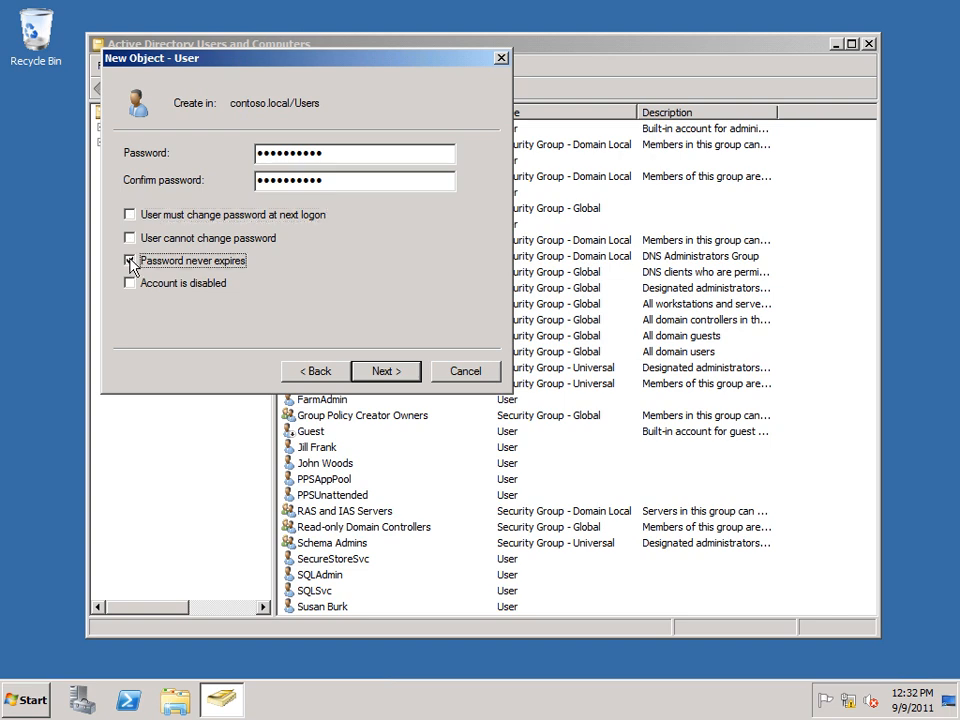
{"action": "left_click", "coordinate": [384, 371]}
{"action": "left_click", "coordinate": [384, 371]}
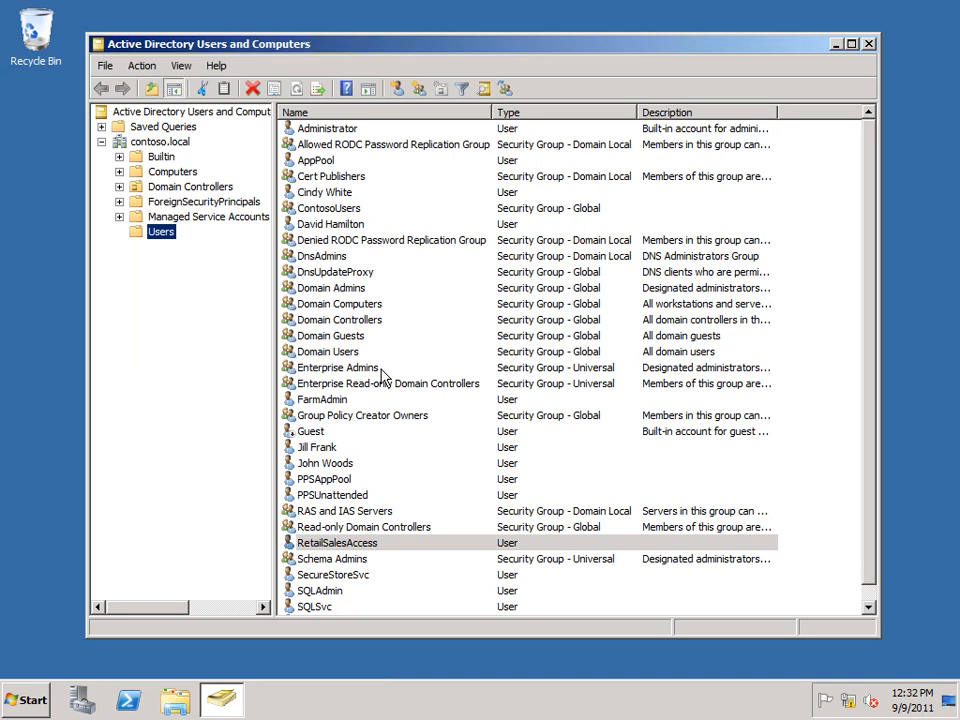
{"action": "left_click", "coordinate": [337, 550]}
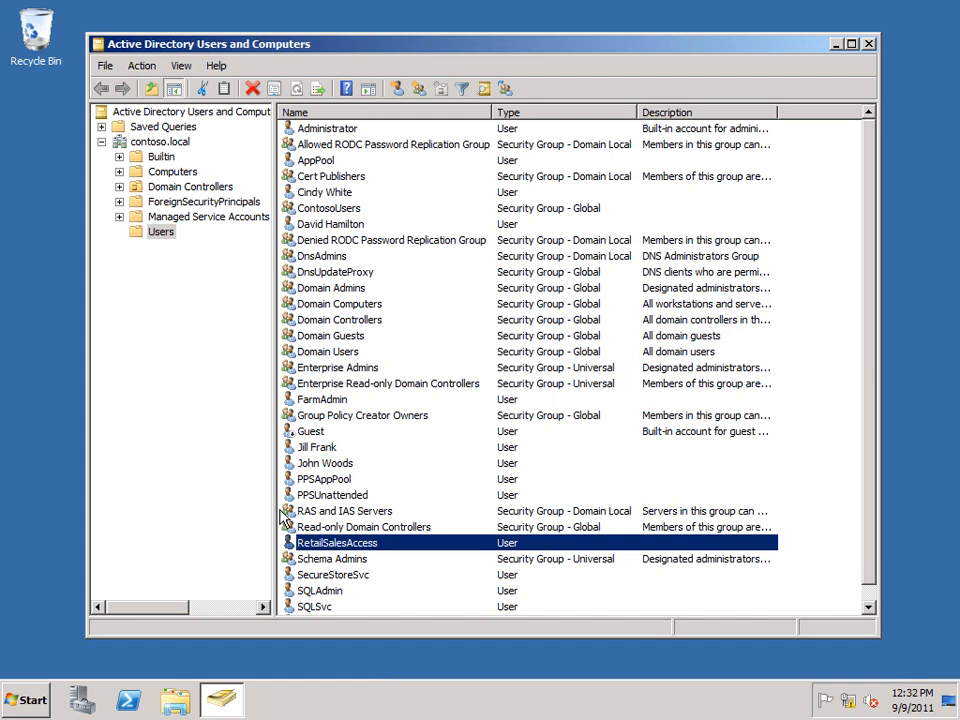
Step: Create a global security group named RetailSalesUsers in the Users container
{"action": "right_click", "coordinate": [157, 237]}
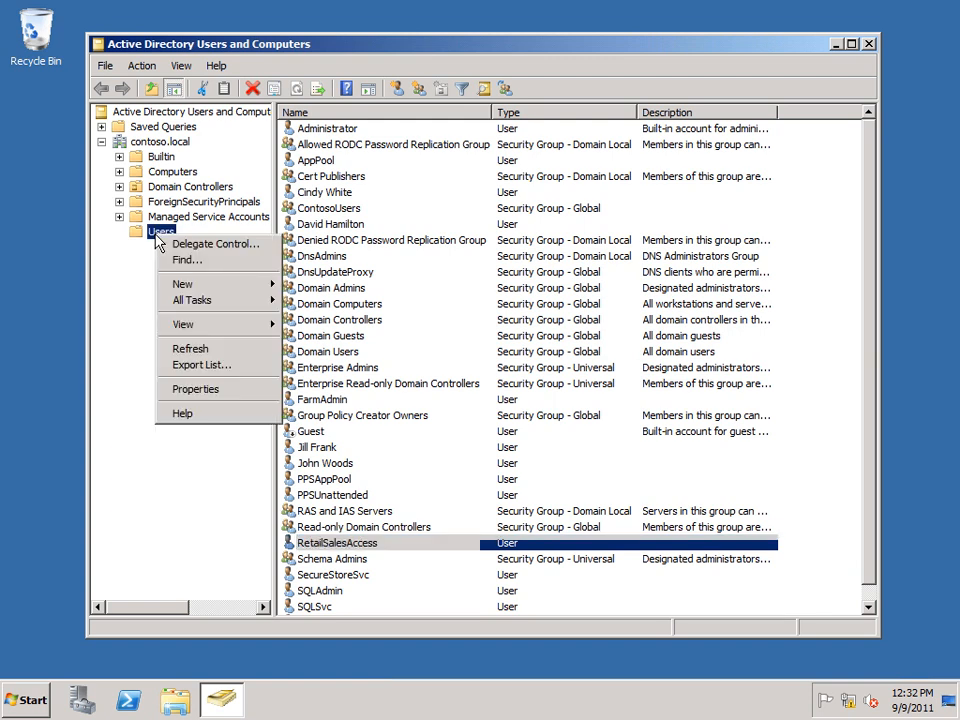
{"action": "mouse_move", "coordinate": [268, 285]}
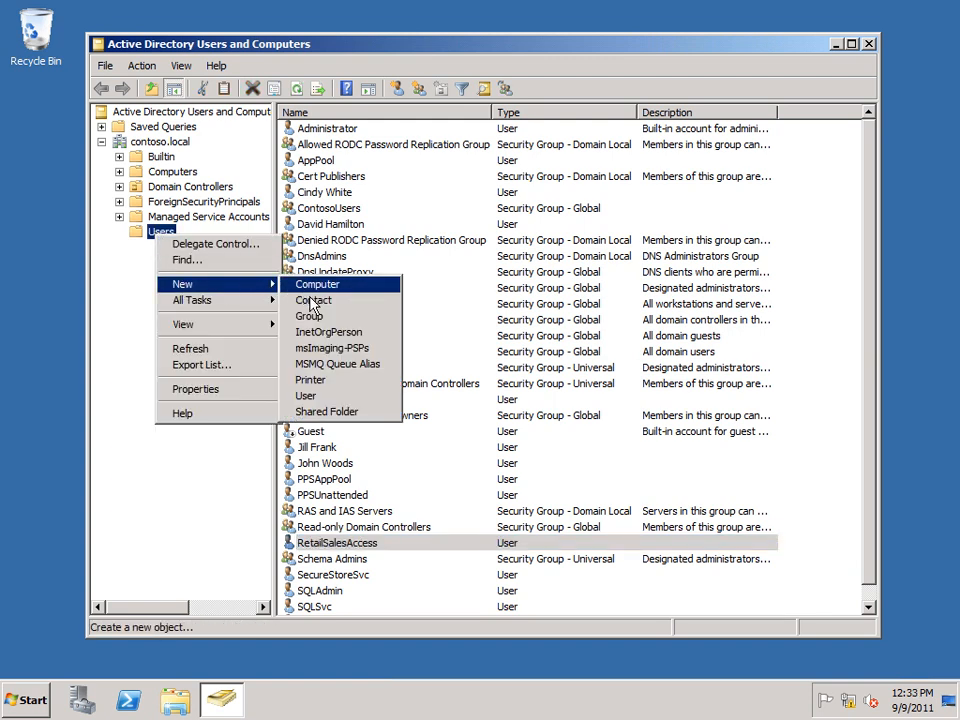
{"action": "left_click", "coordinate": [315, 317]}
{"action": "type", "text": "R"}
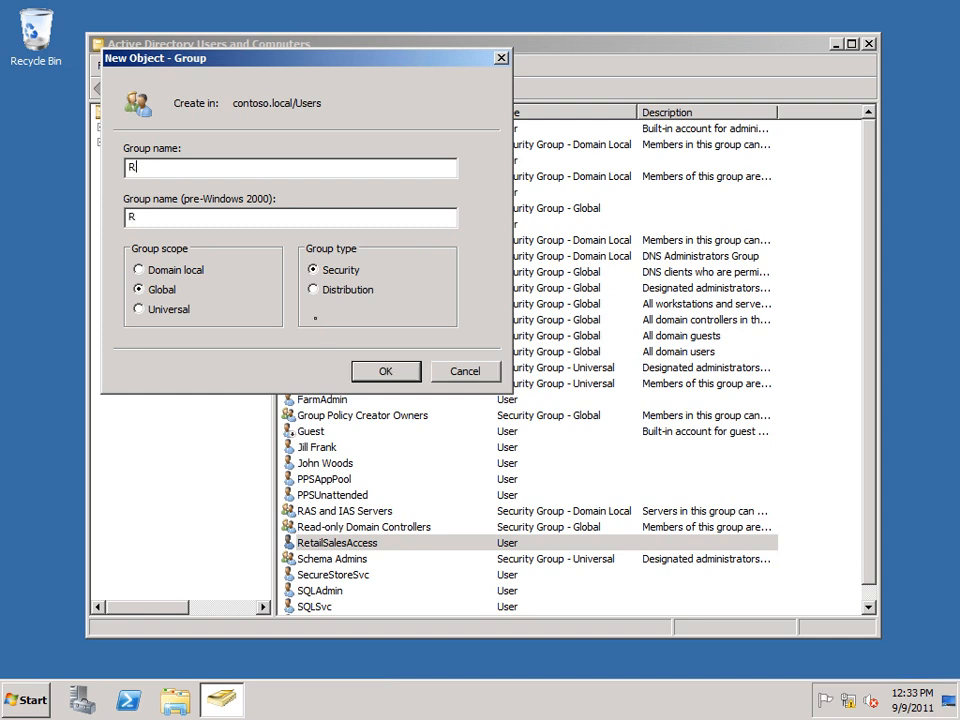
{"action": "type", "text": "etailSalesUsers"}
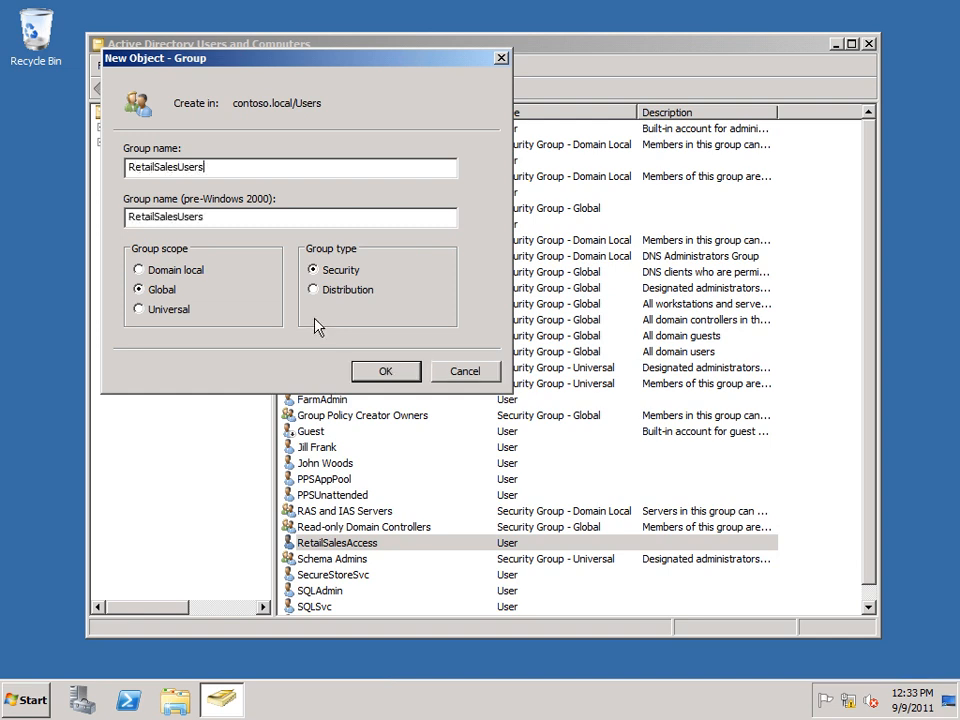
{"action": "left_click", "coordinate": [384, 374]}
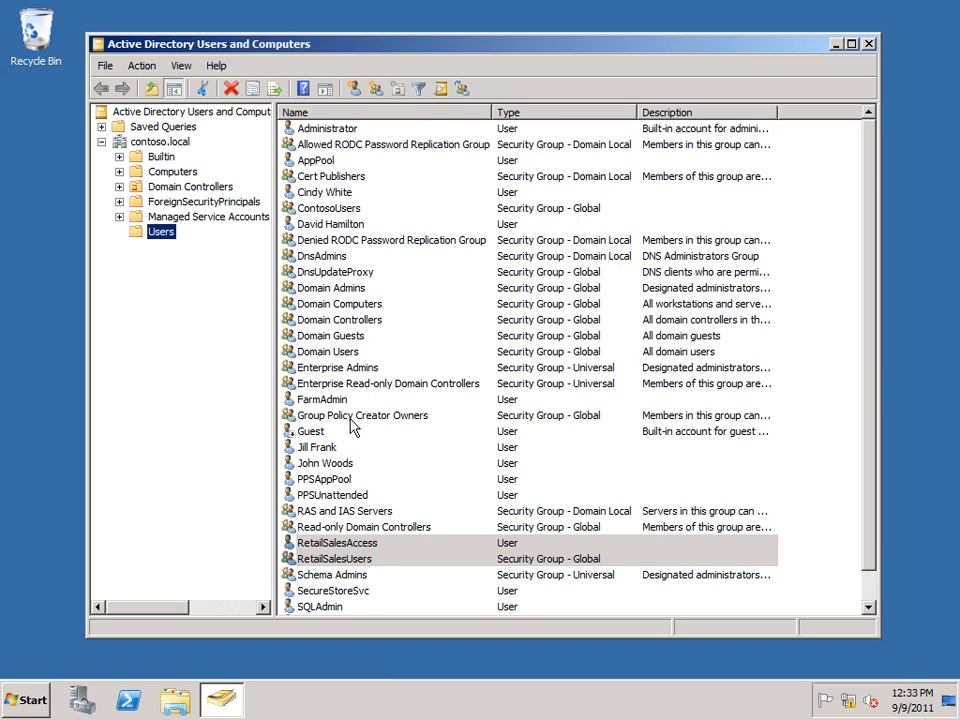
Step: Add the two user accounts listed directly below Guest to the RetailSalesUsers group
{"action": "left_click", "coordinate": [333, 450]}
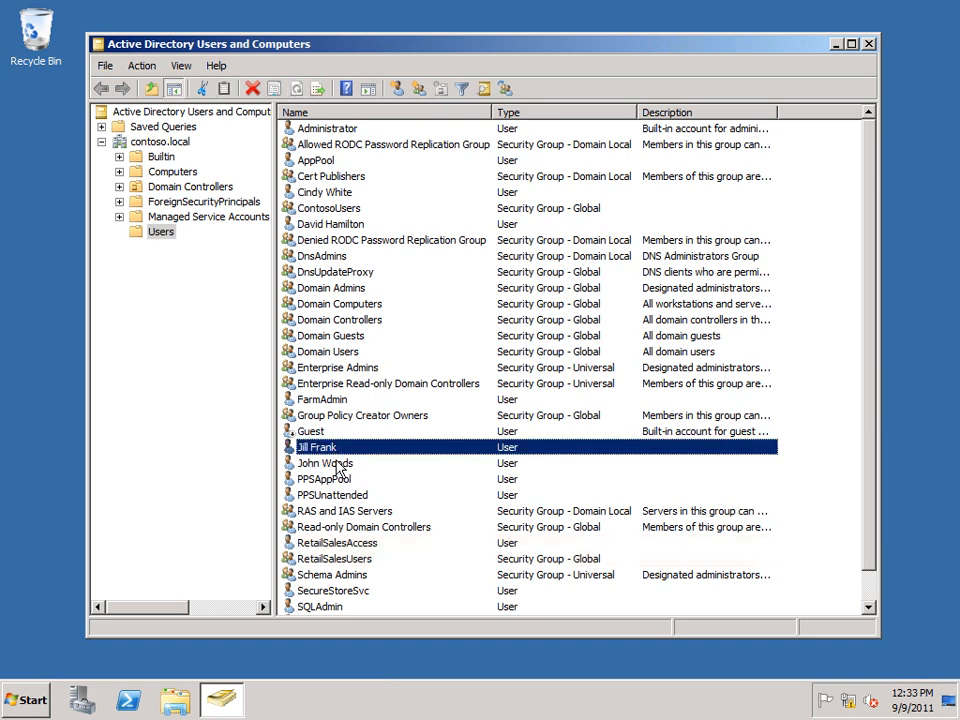
{"action": "left_click", "coordinate": [336, 462], "text": "ctrl"}
{"action": "right_click", "coordinate": [315, 455]}
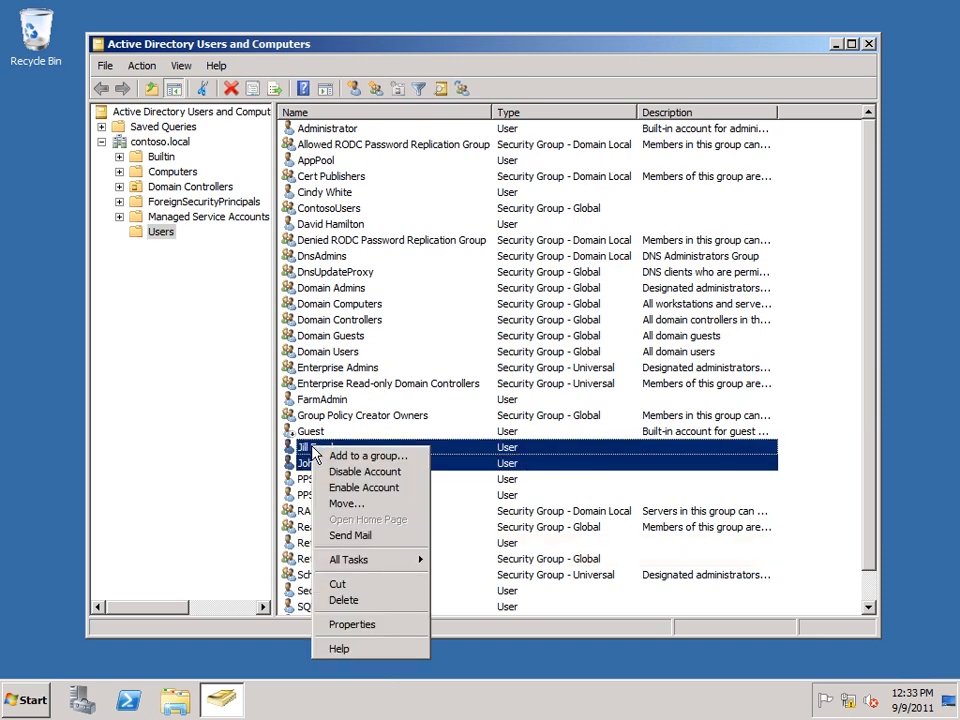
{"action": "left_click", "coordinate": [320, 455]}
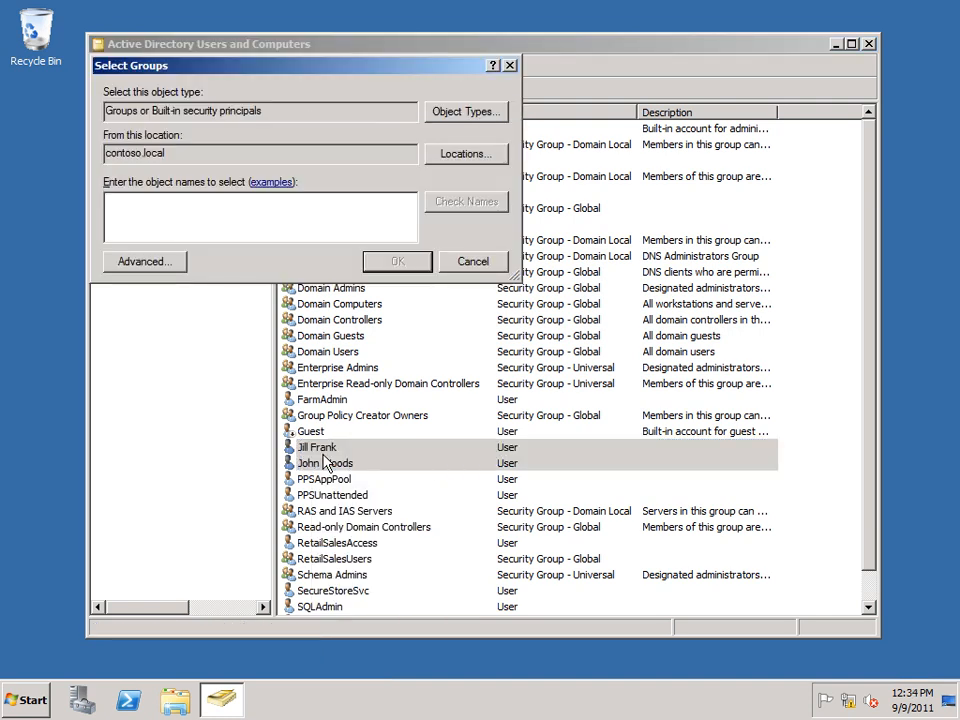
{"action": "type", "text": "RetailSalesUsers"}
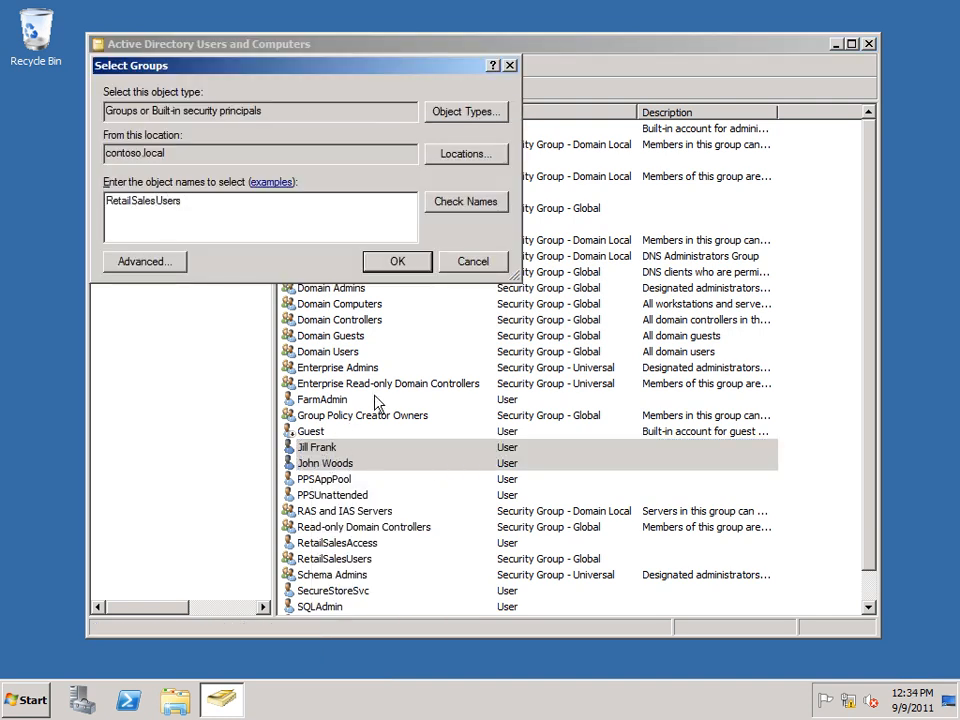
{"action": "left_click", "coordinate": [404, 264]}
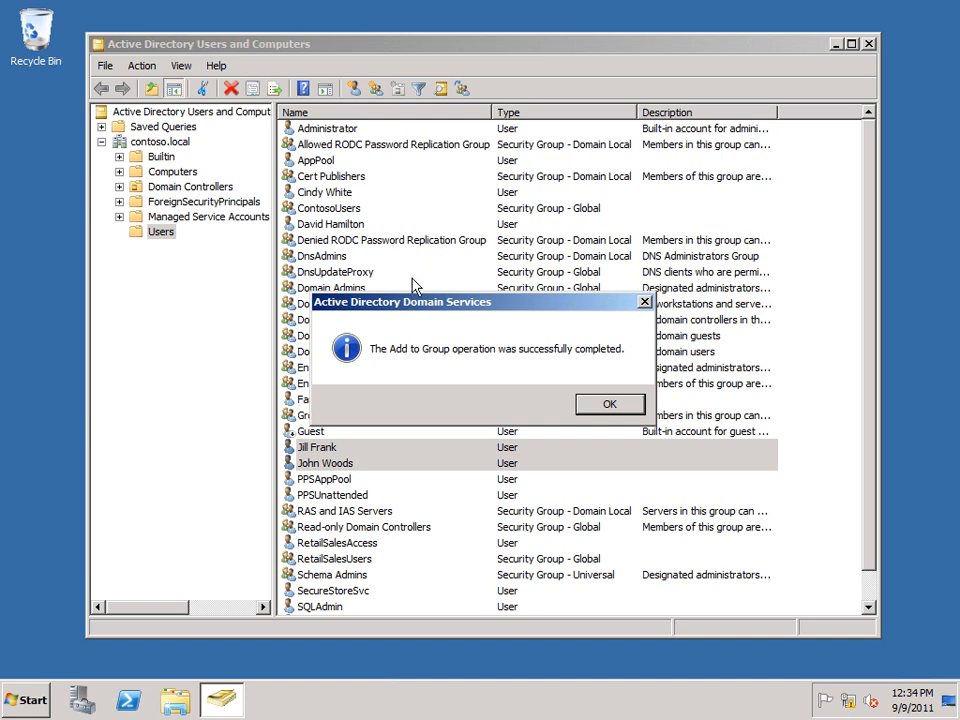
{"action": "left_click", "coordinate": [600, 405]}
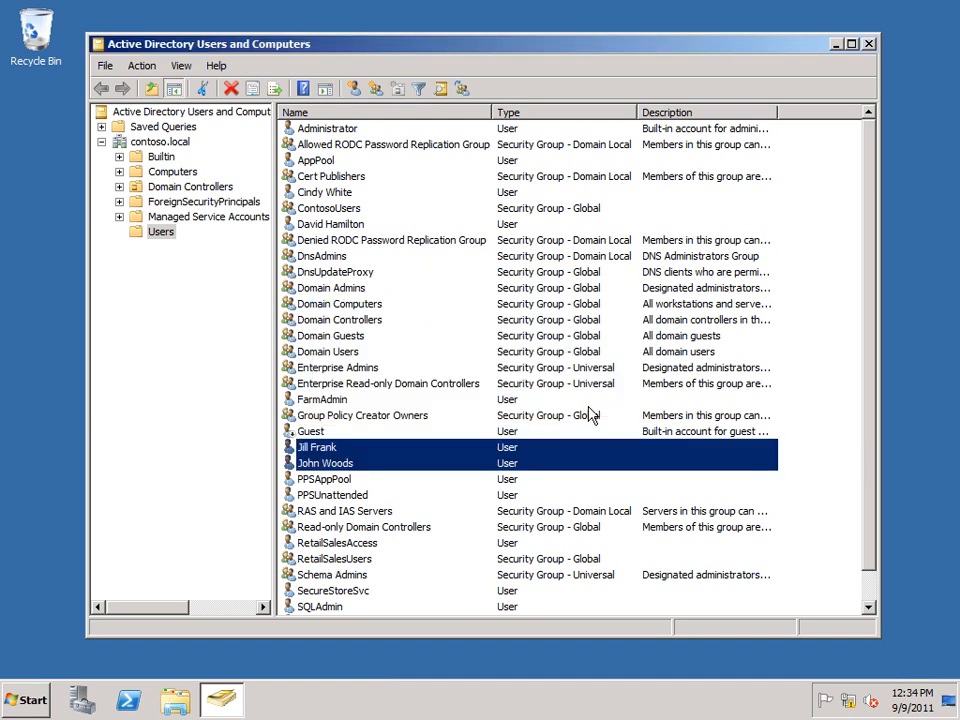
Step: Check the member list of the RetailSalesUsers group and close its properties without changes
{"action": "double_click", "coordinate": [324, 559]}
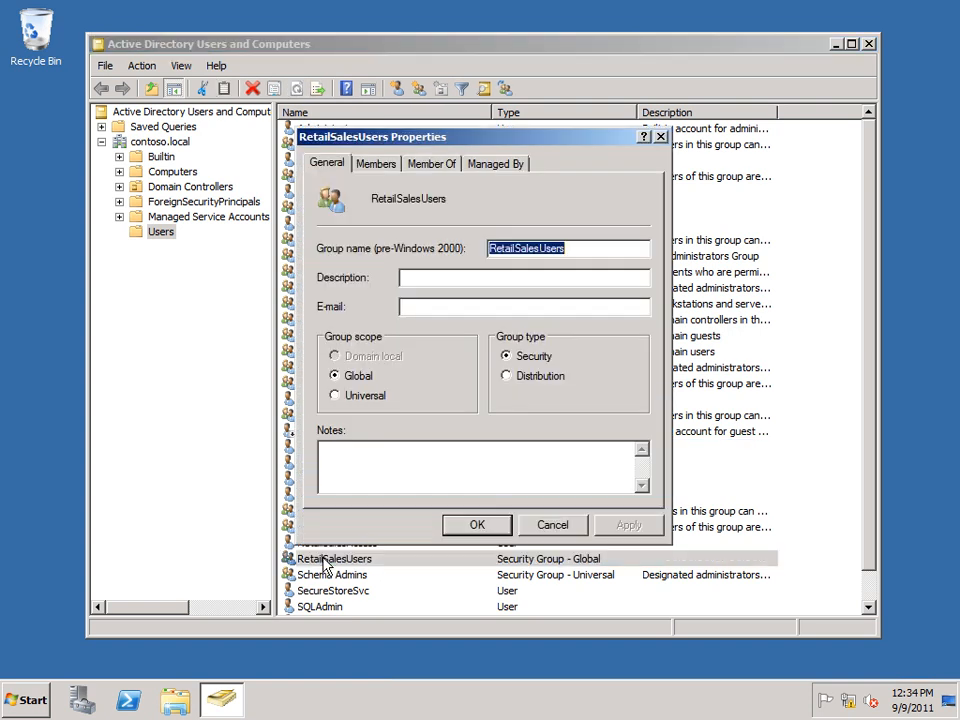
{"action": "left_click", "coordinate": [381, 166]}
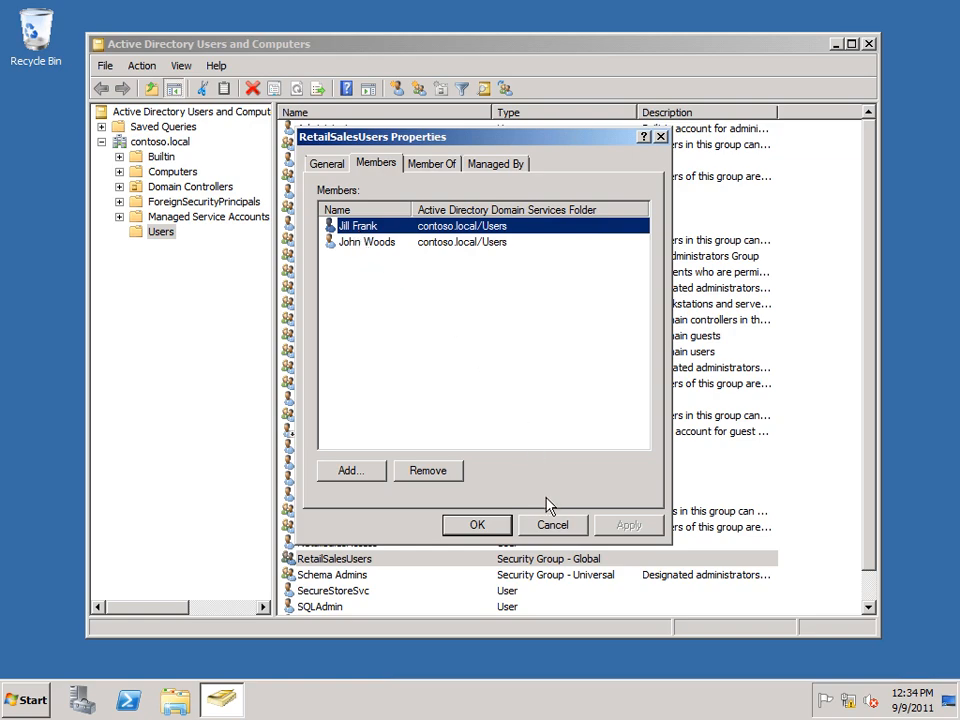
{"action": "left_click", "coordinate": [552, 526]}
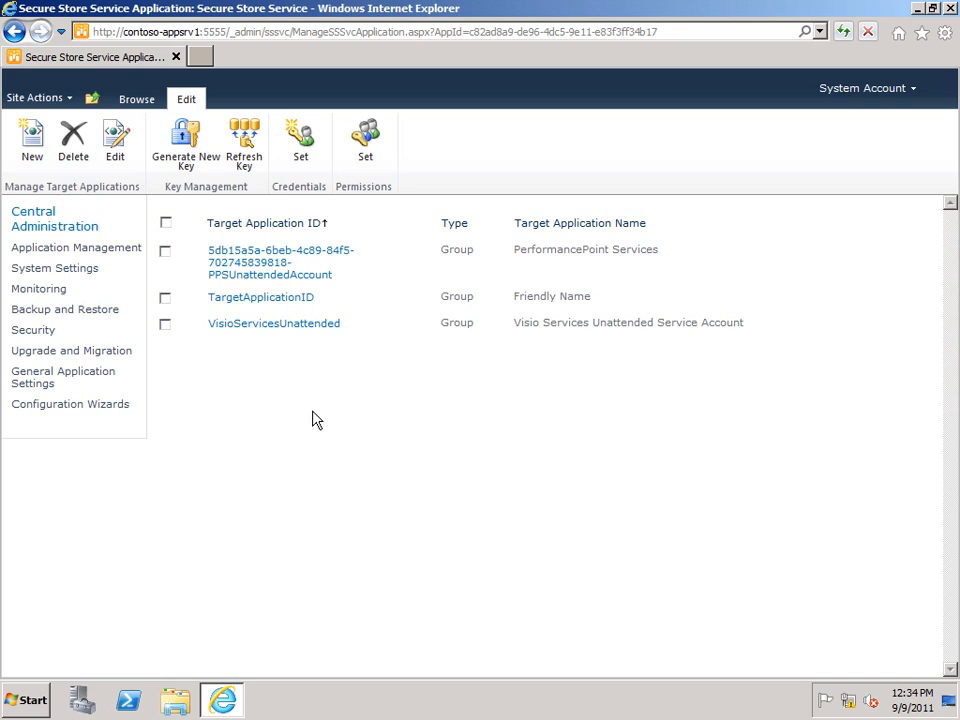
Step: In SharePoint Central Administration, start a new Secure Store target application with ID ContosoRetailSales, display name Sales Database Access and the contact's e-mail
{"action": "left_click", "coordinate": [33, 160]}
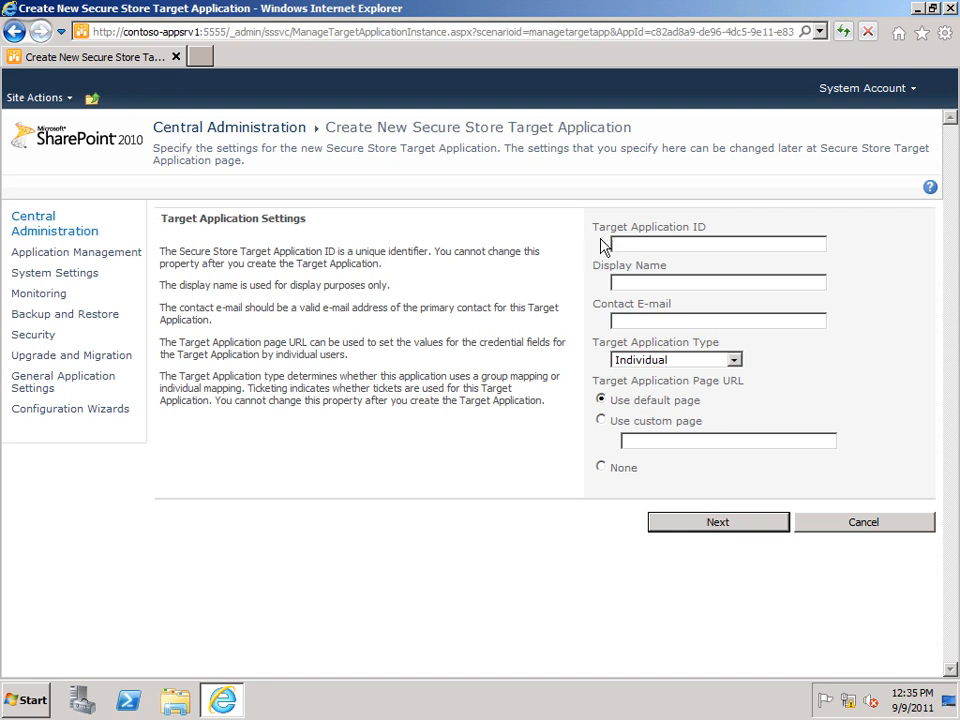
{"action": "type", "text": "ContosoRetailSales"}
{"action": "left_click", "coordinate": [616, 283]}
{"action": "type", "text": "Sales Database Access"}
{"action": "left_click", "coordinate": [615, 321]}
{"action": "type", "text": "FarmAdmin@contoso.local"}
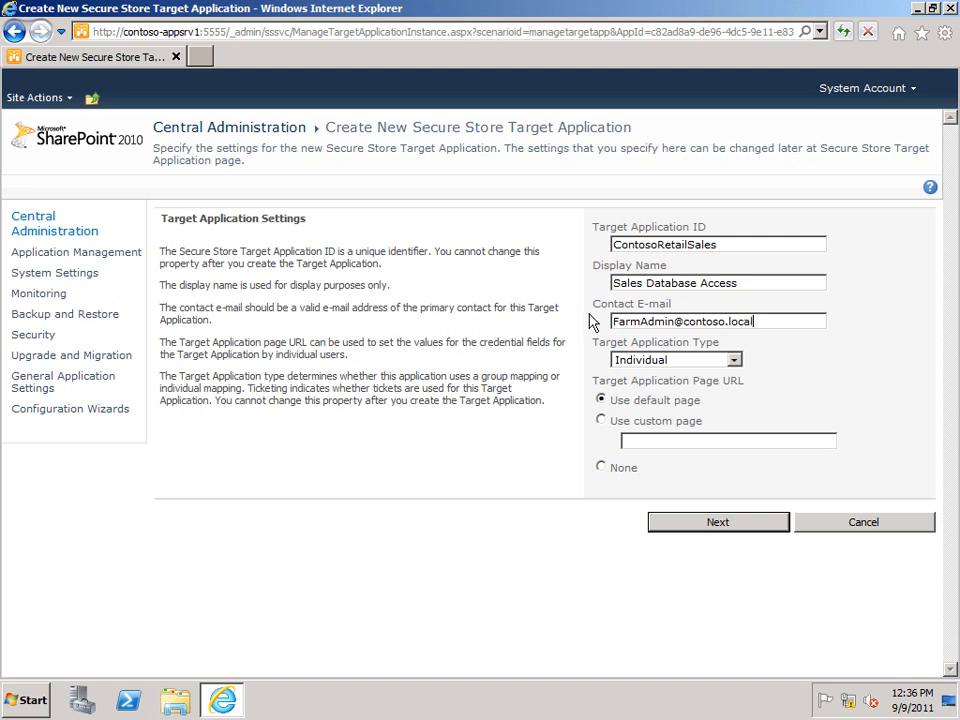
Step: Set the target application type to Group, keep the default Windows credential fields, and continue to the membership settings
{"action": "left_click", "coordinate": [735, 360]}
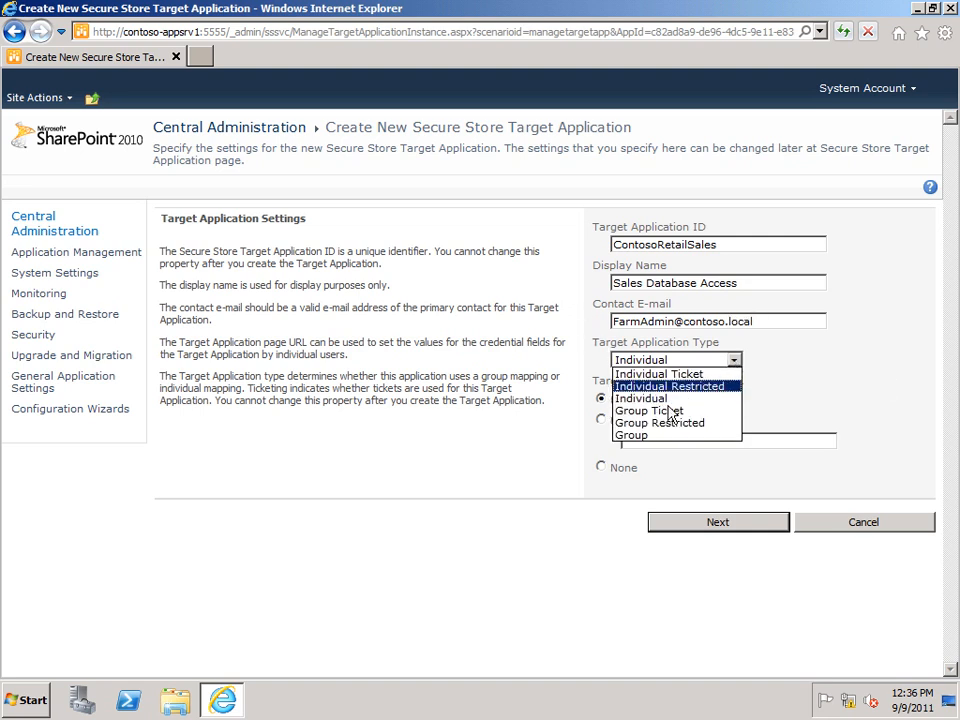
{"action": "left_click", "coordinate": [645, 436]}
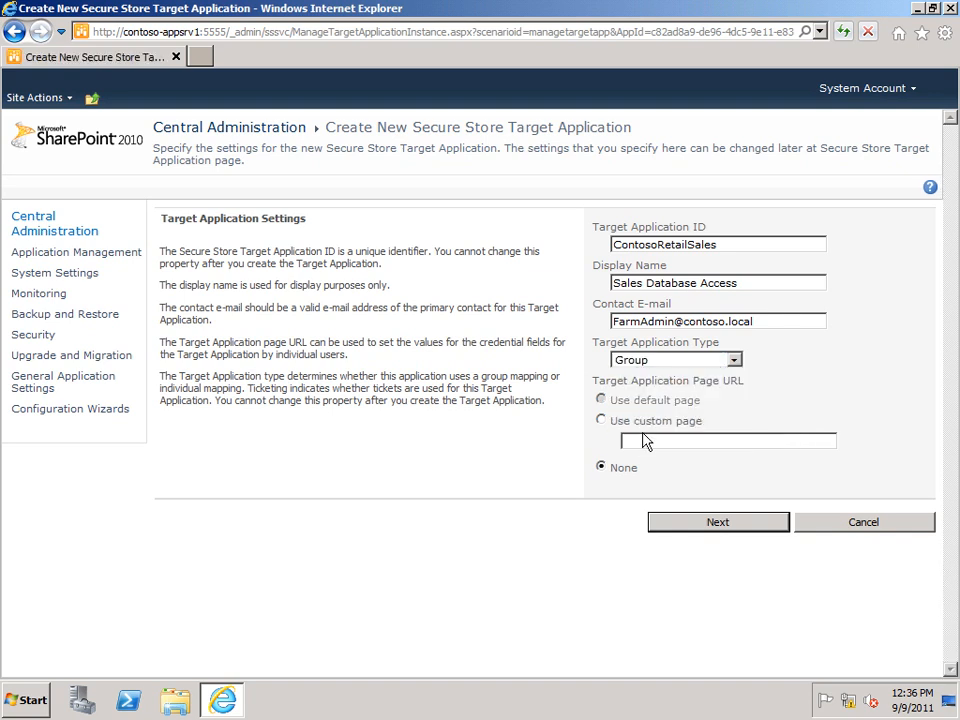
{"action": "left_click", "coordinate": [714, 522]}
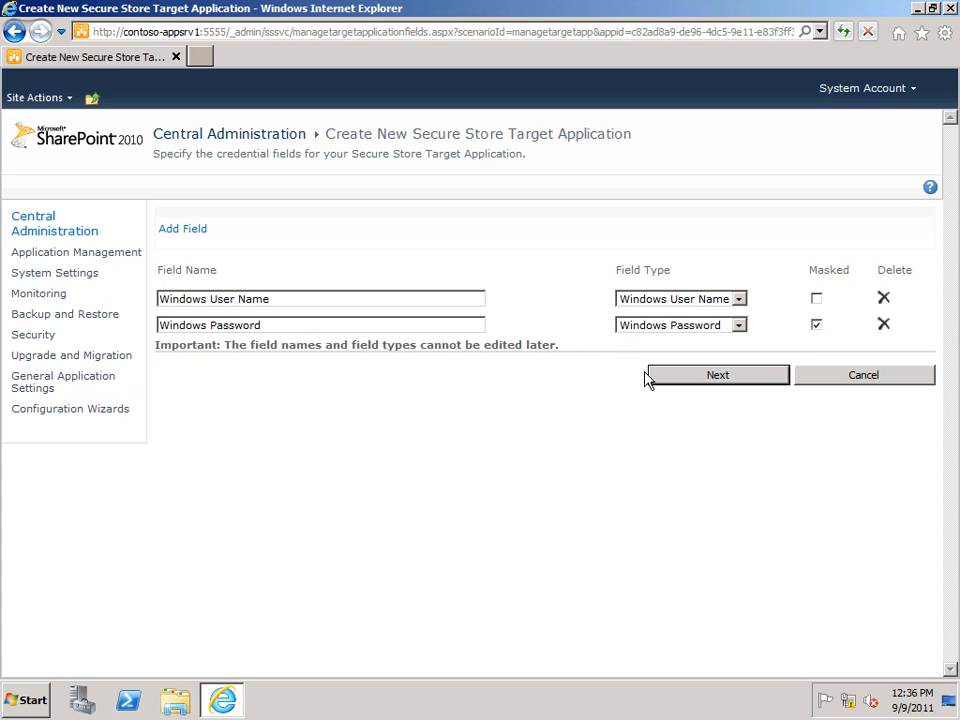
{"action": "left_click", "coordinate": [698, 383]}
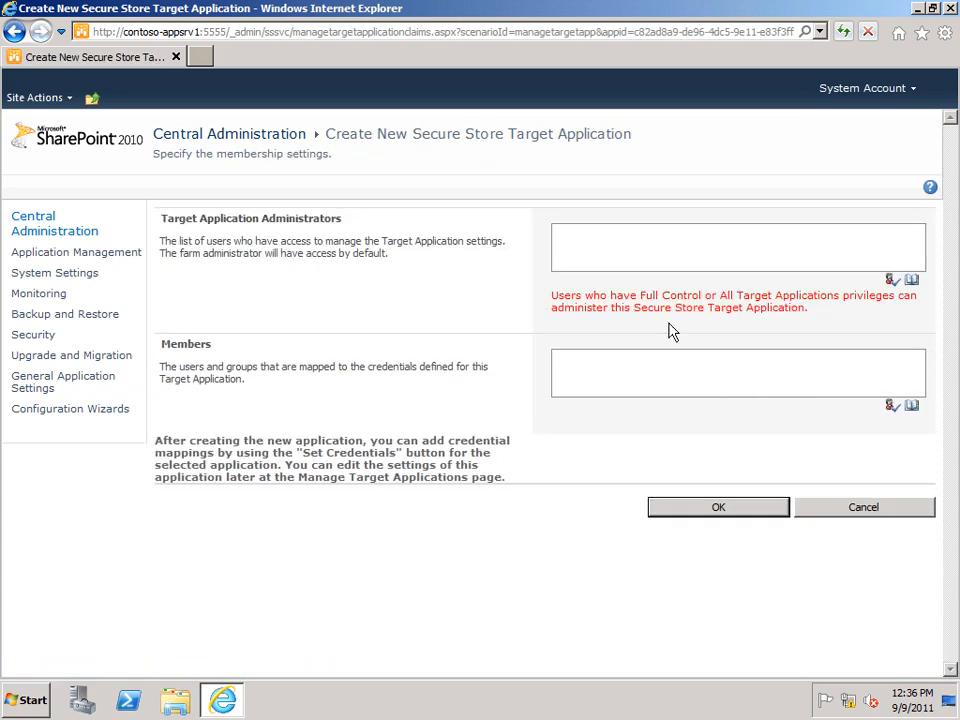
Step: Set FarmAdmin as target application administrator and Contoso\RetailSalesUsers as members, and create the target application
{"action": "left_click", "coordinate": [647, 266]}
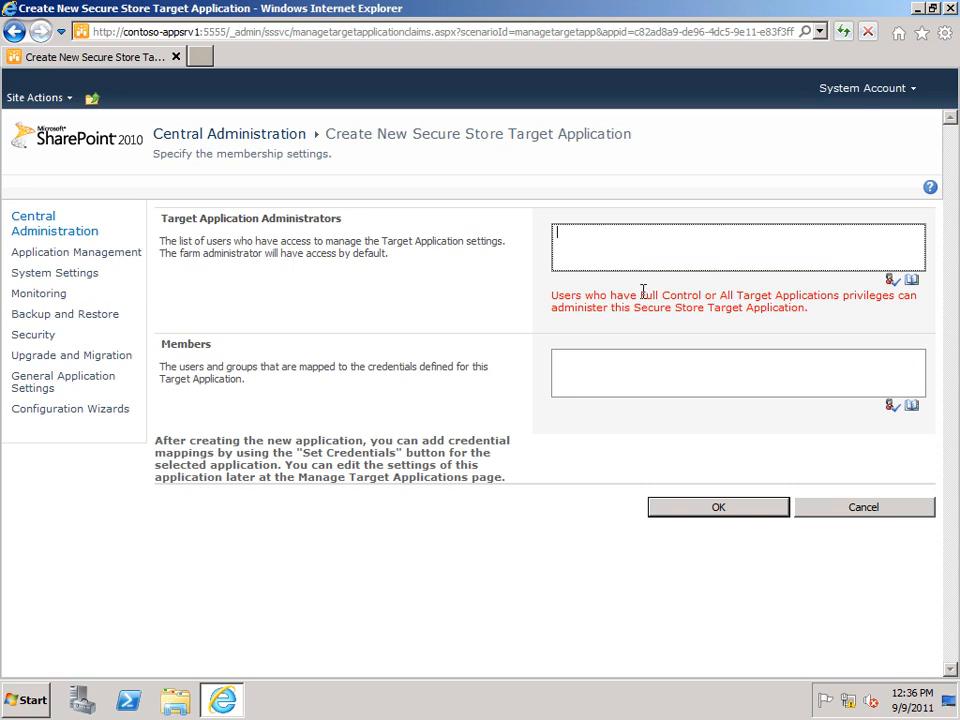
{"action": "type", "text": "FarmAdmin"}
{"action": "left_click", "coordinate": [620, 358]}
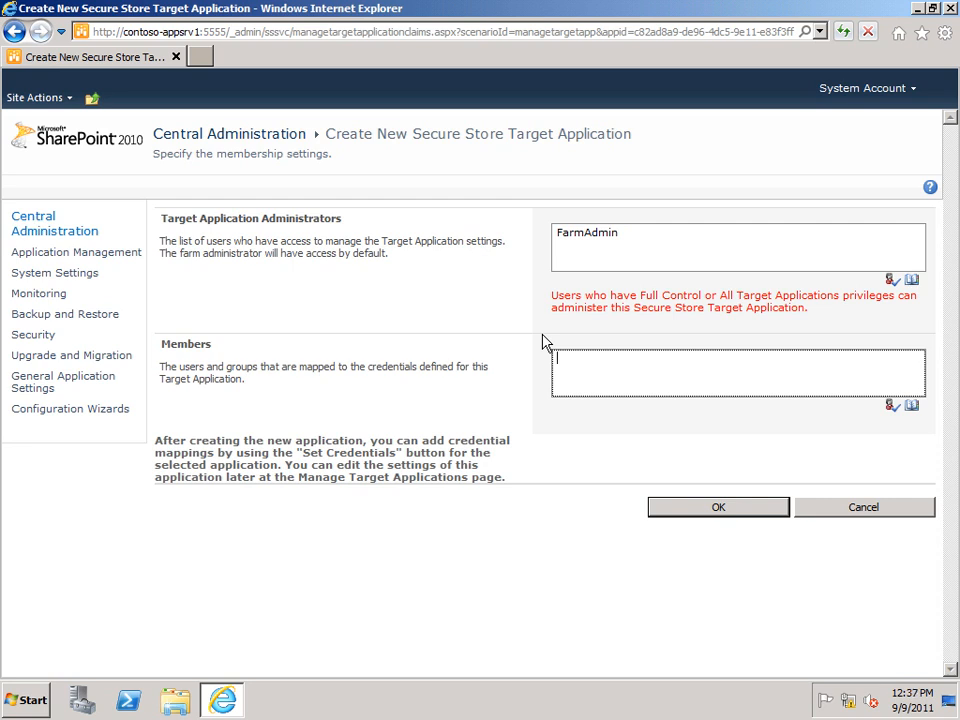
{"action": "type", "text": "Contoso\\RetailSalesUsers"}
{"action": "left_click", "coordinate": [671, 517]}
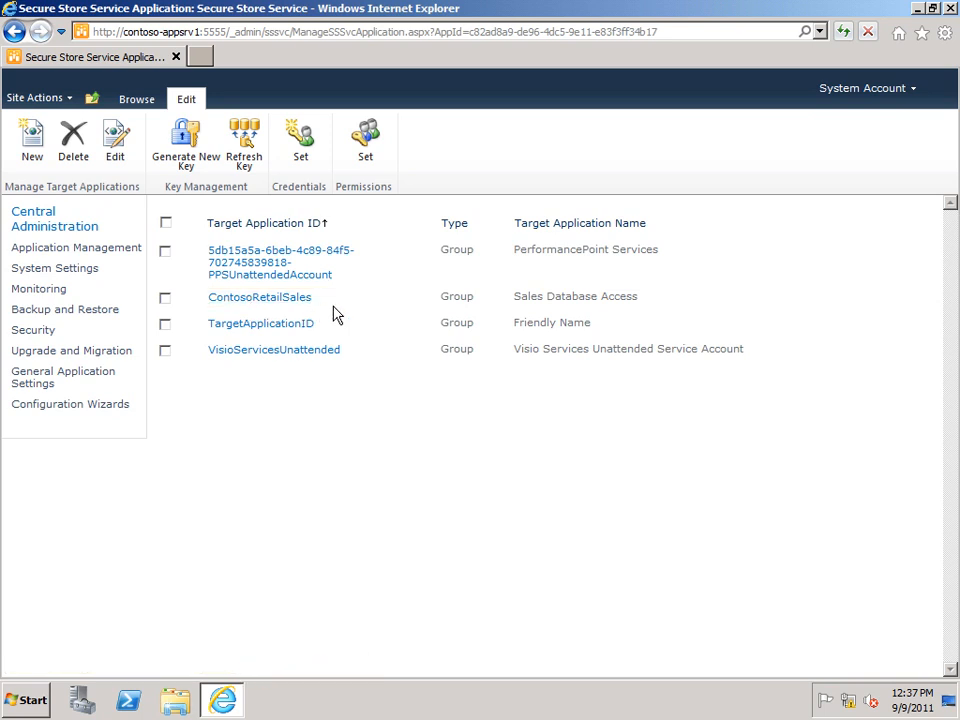
Step: Set the ContosoRetailSales credentials to Windows user name Contoso\RetailSalesAccess, entering and confirming the account's Windows password
{"action": "left_click", "coordinate": [416, 300]}
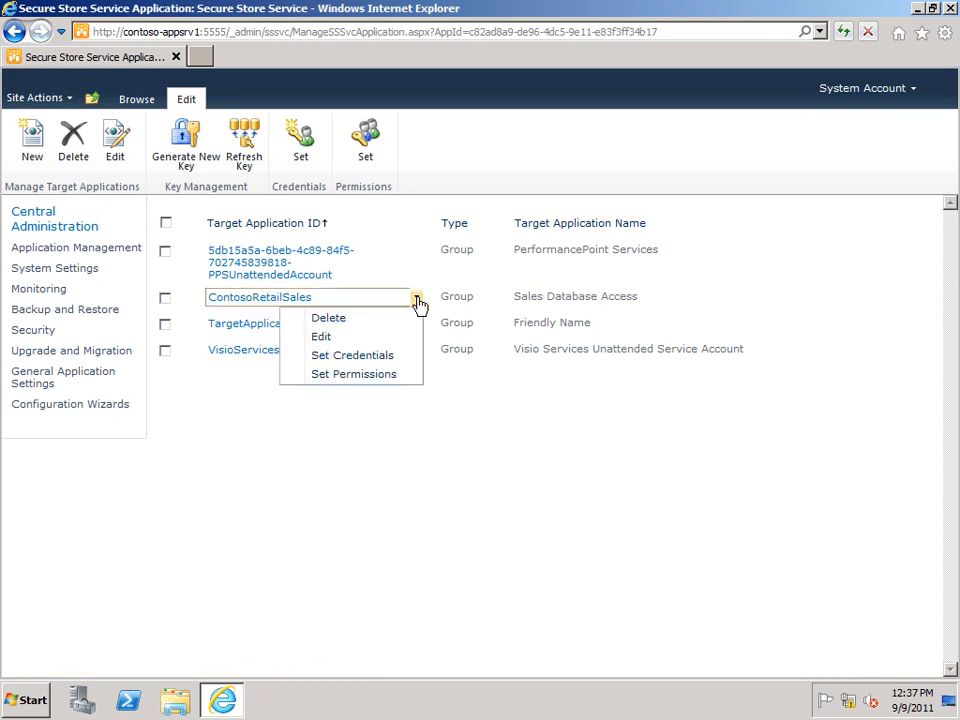
{"action": "left_click", "coordinate": [322, 361]}
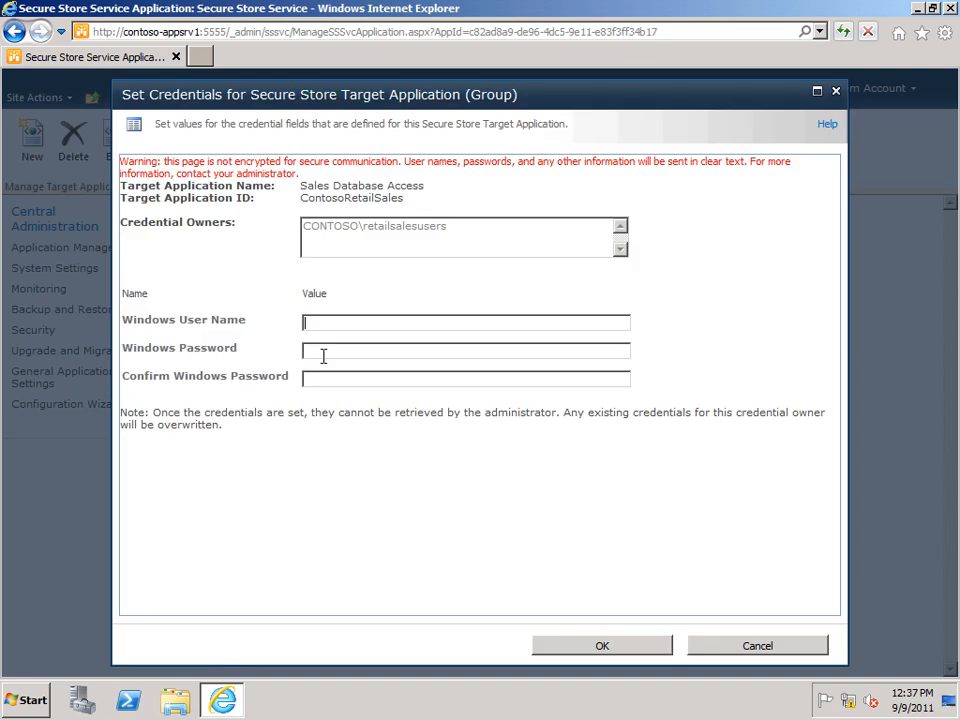
{"action": "type", "text": "Contoso\\RetailSalesAccess"}
{"action": "key", "text": "Tab"}
{"action": "type", "text": "••••••••••"}
{"action": "key", "text": "Tab"}
{"action": "type", "text": "••••••••••"}
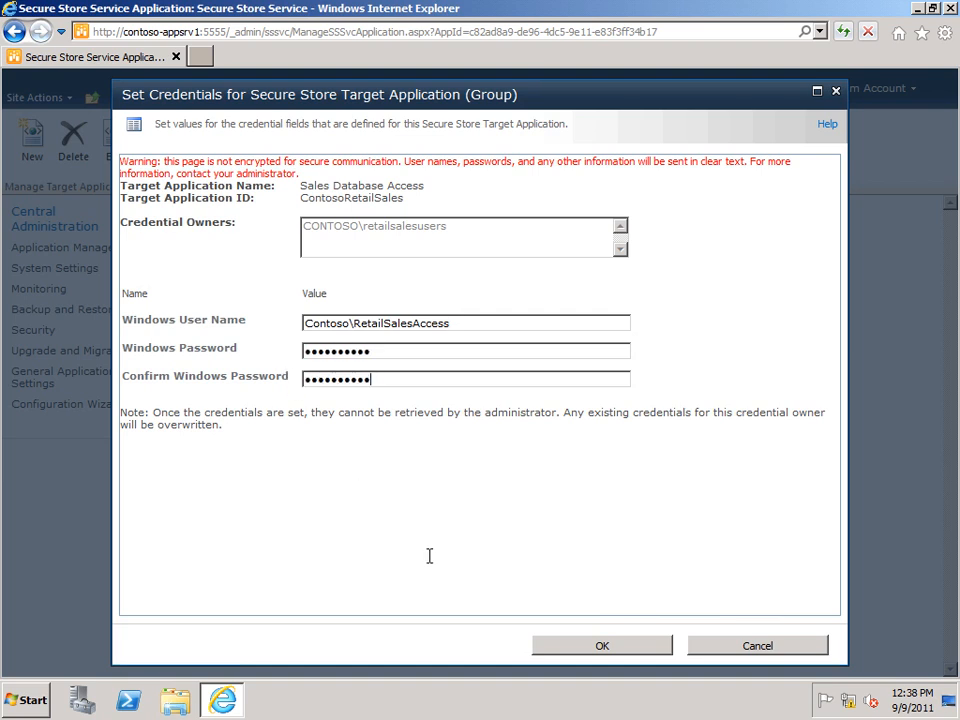
{"action": "left_click", "coordinate": [563, 650]}
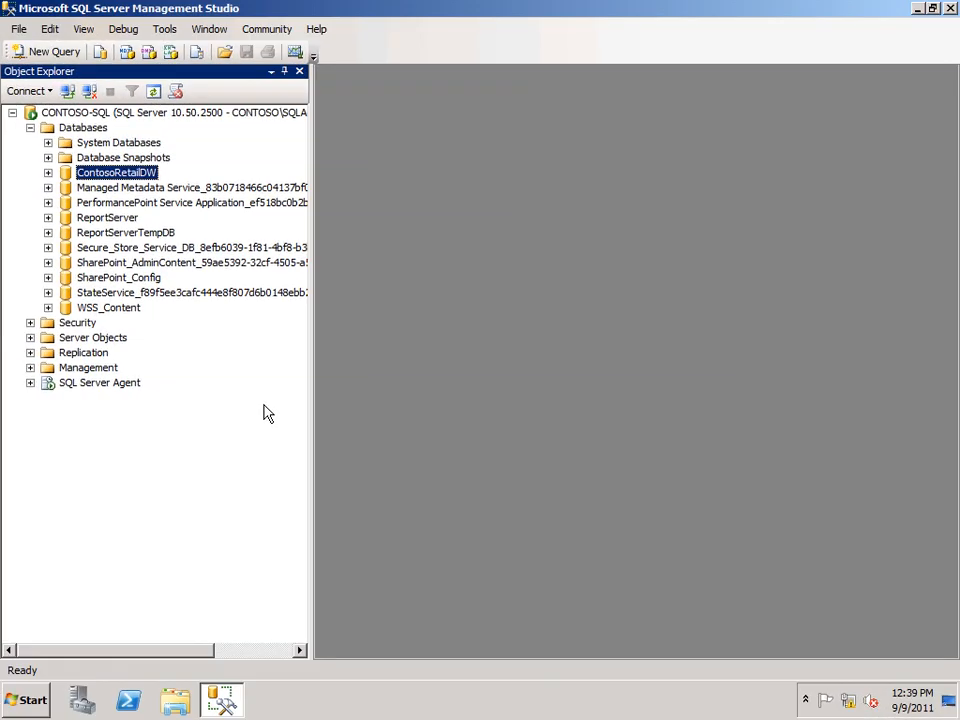
Step: In SQL Server Management Studio, start a new server login named Contoso\RetailSalesAccess with Windows authentication
{"action": "left_click", "coordinate": [30, 323]}
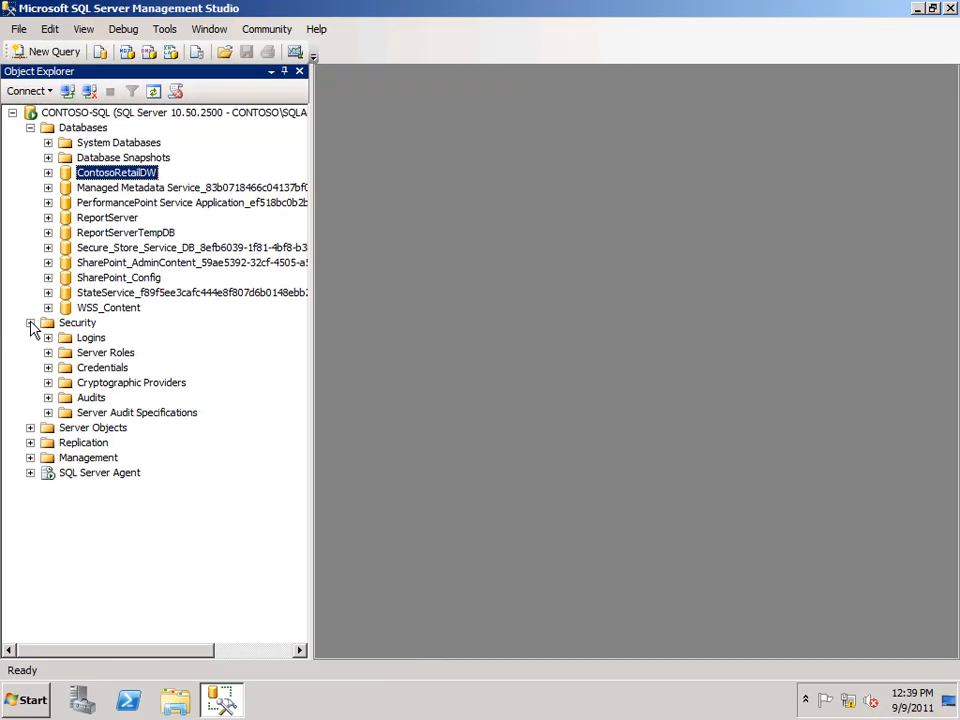
{"action": "right_click", "coordinate": [88, 340]}
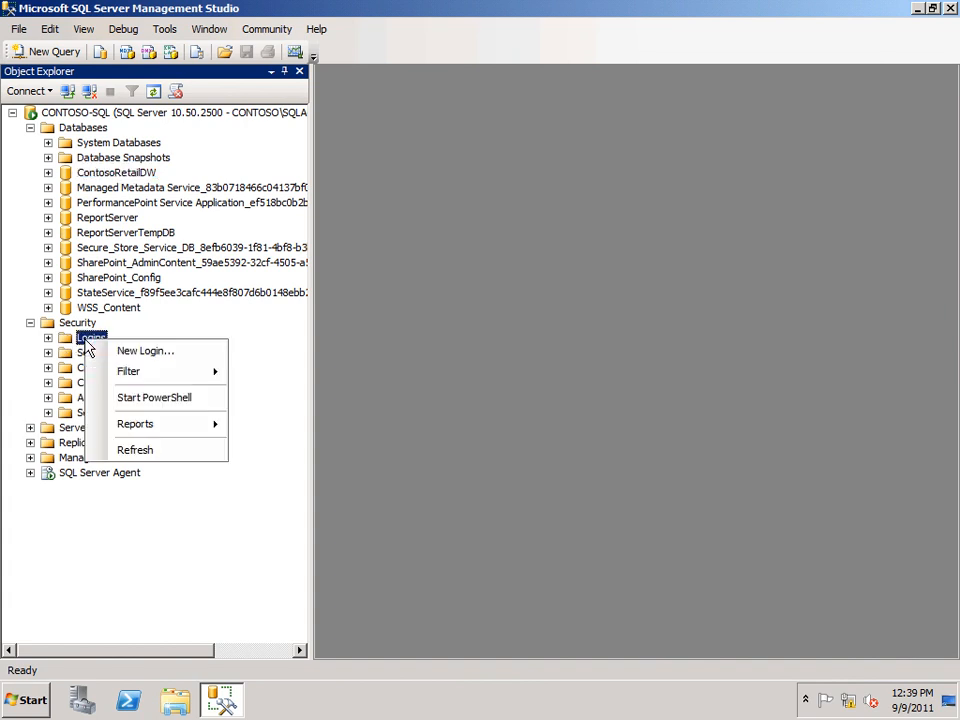
{"action": "left_click", "coordinate": [140, 351]}
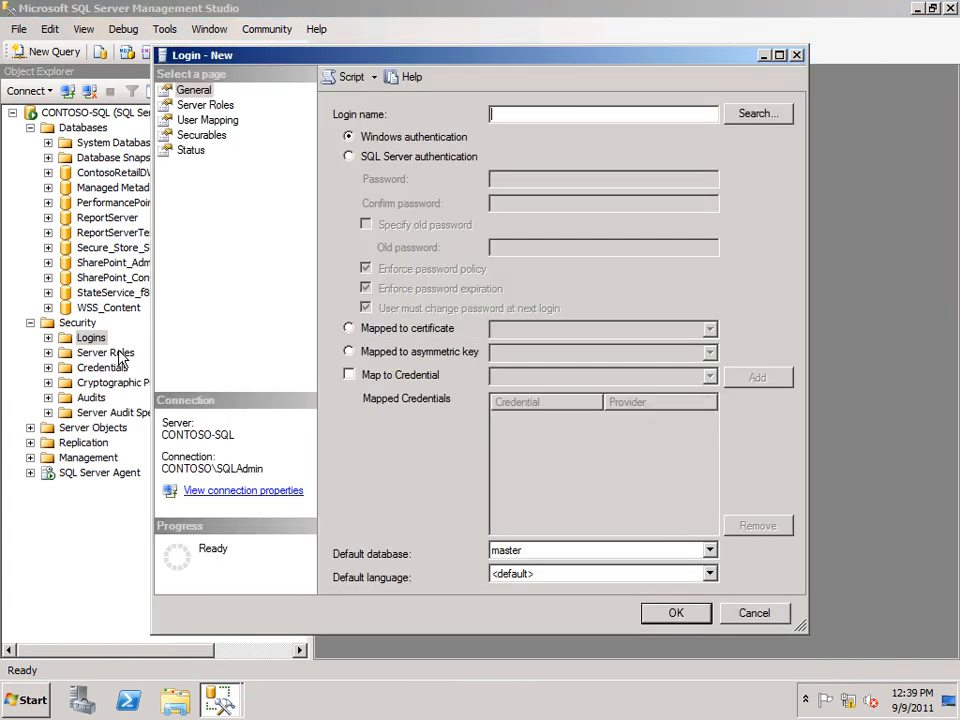
{"action": "type", "text": "Contoso\\RetailSalesAccess"}
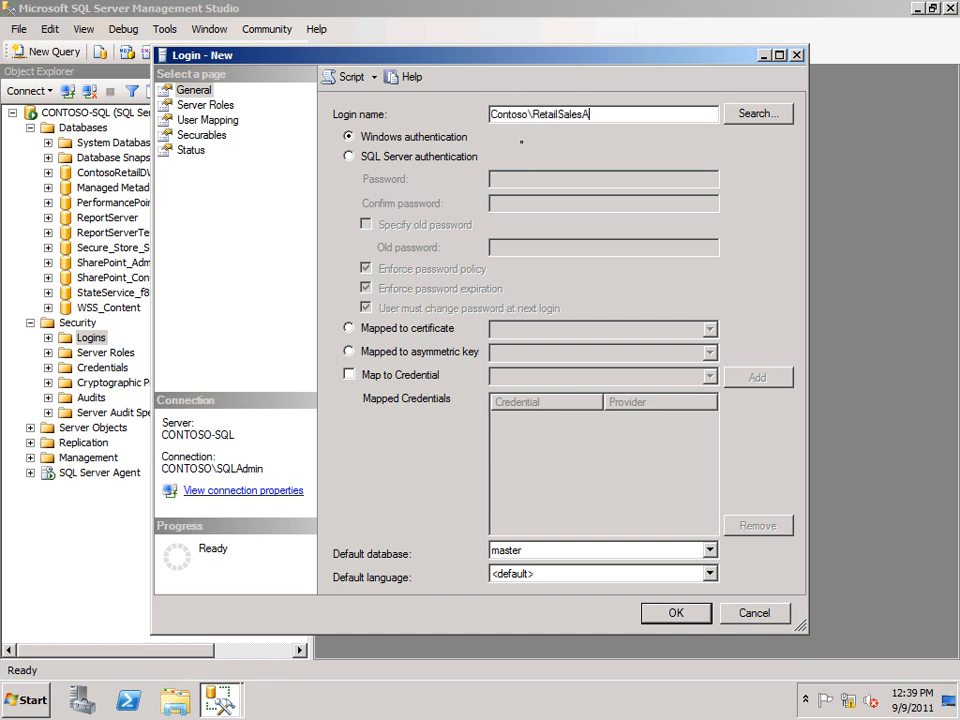
Step: Map the new login to the ContosoRetailDW database with the db_datareader role and create the login
{"action": "left_click", "coordinate": [190, 121]}
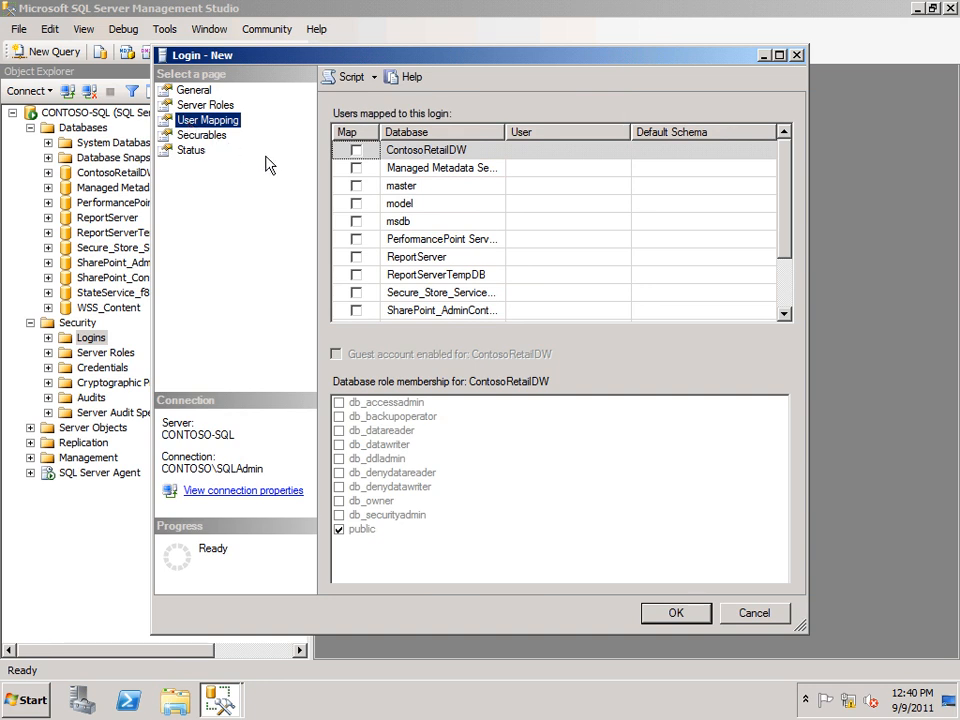
{"action": "left_click", "coordinate": [356, 151]}
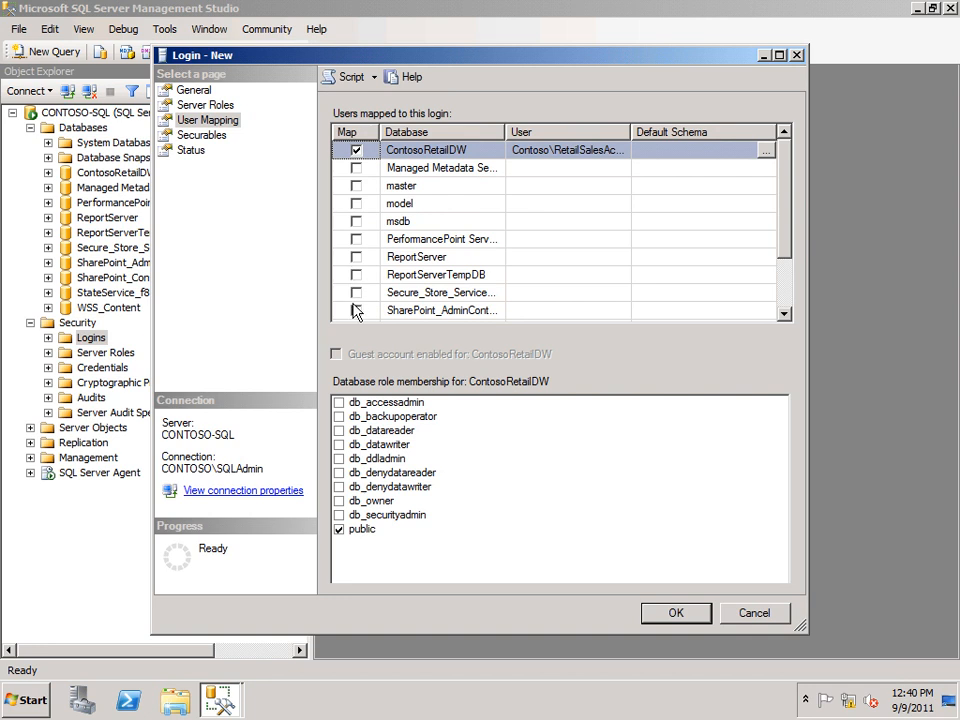
{"action": "left_click", "coordinate": [339, 431]}
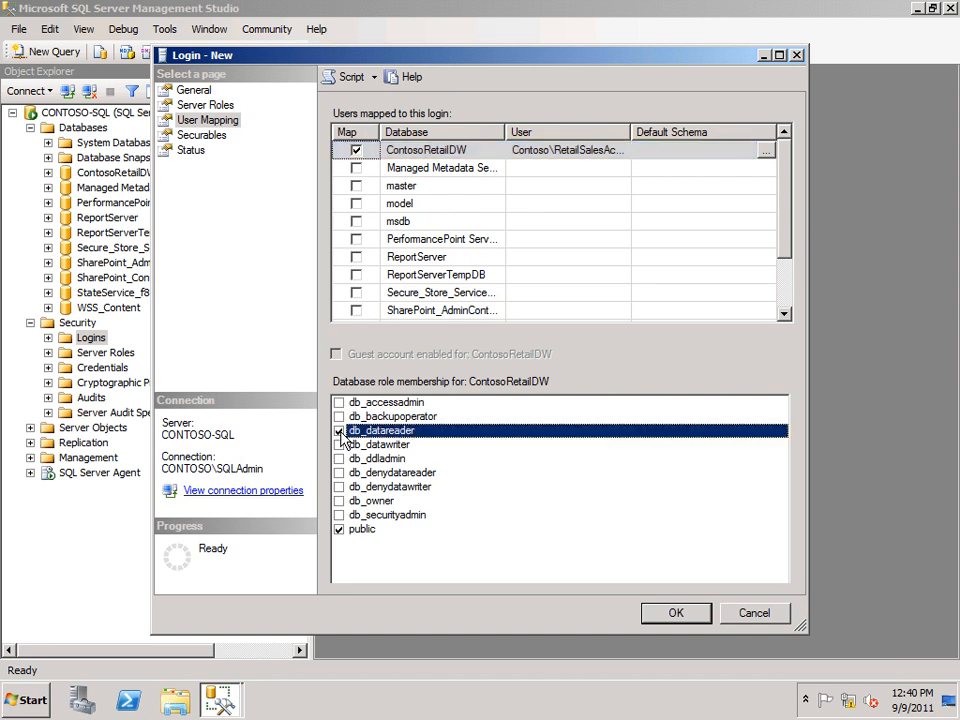
{"action": "left_click", "coordinate": [673, 614]}
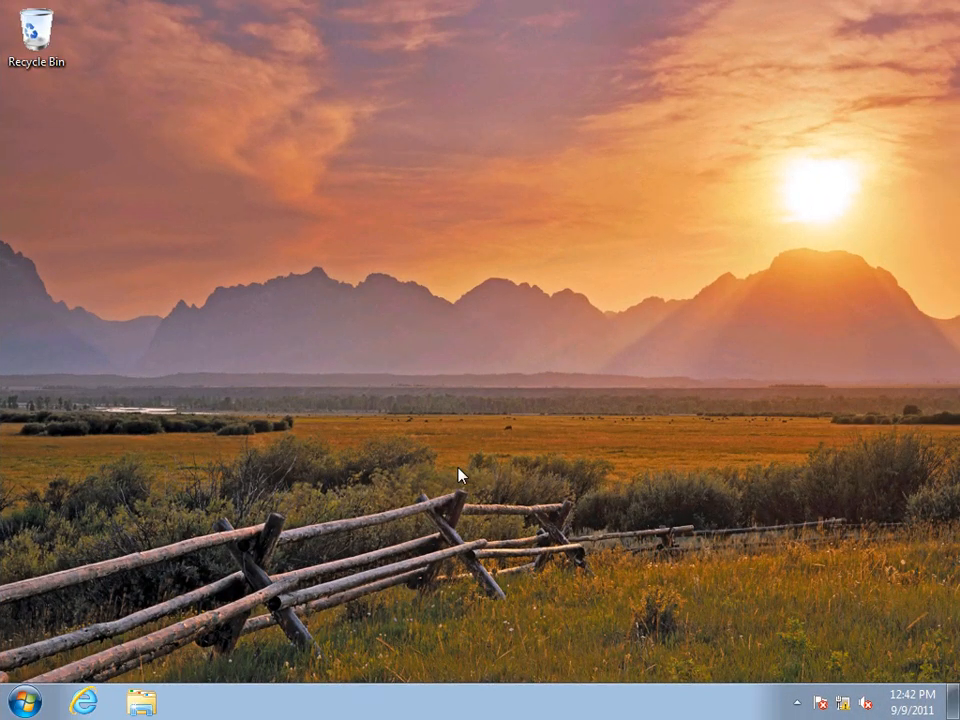
Step: On the client computer, open Microsoft Excel 2010 with a blank workbook
{"action": "left_click", "coordinate": [25, 703]}
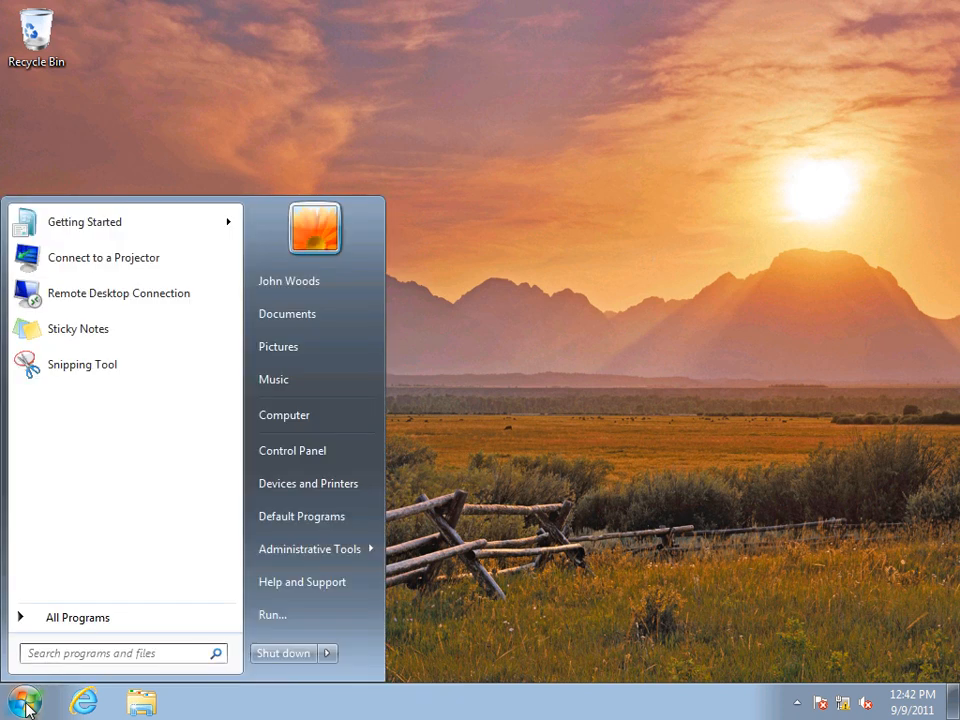
{"action": "left_click", "coordinate": [72, 618]}
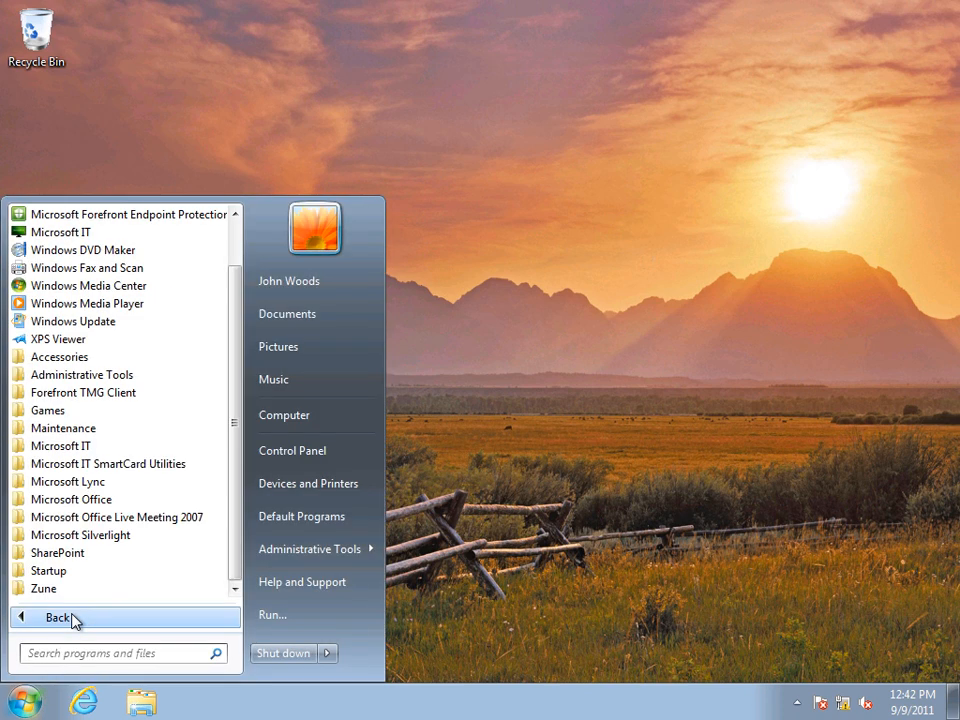
{"action": "left_click", "coordinate": [70, 500]}
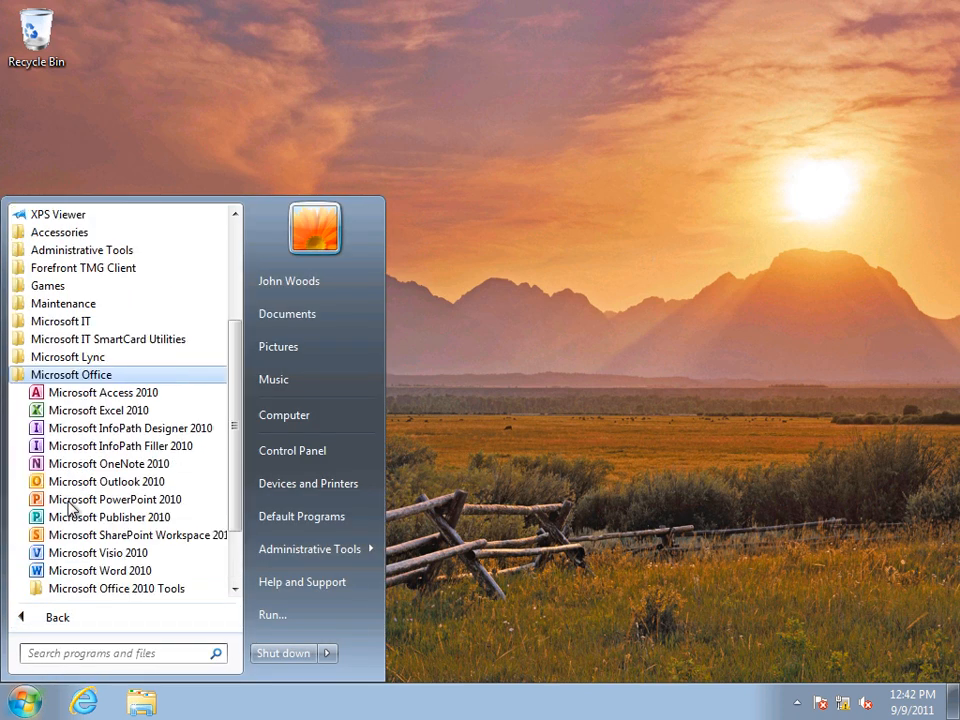
{"action": "left_click", "coordinate": [73, 420]}
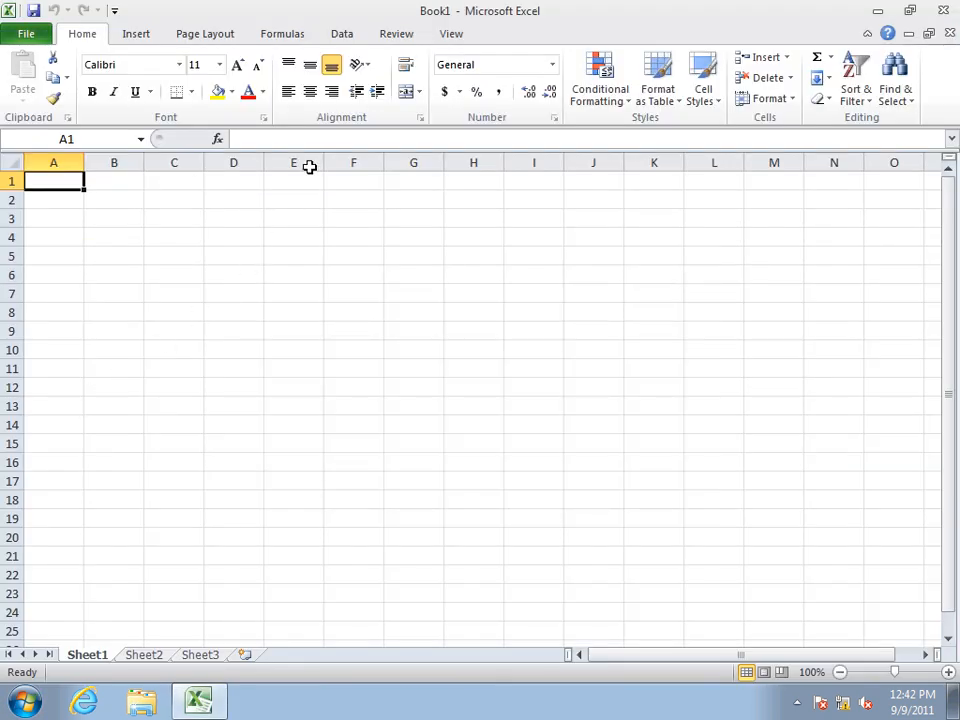
Step: Start a SQL Server data connection to the server Contoso-SQL using Windows Authentication
{"action": "left_click", "coordinate": [344, 36]}
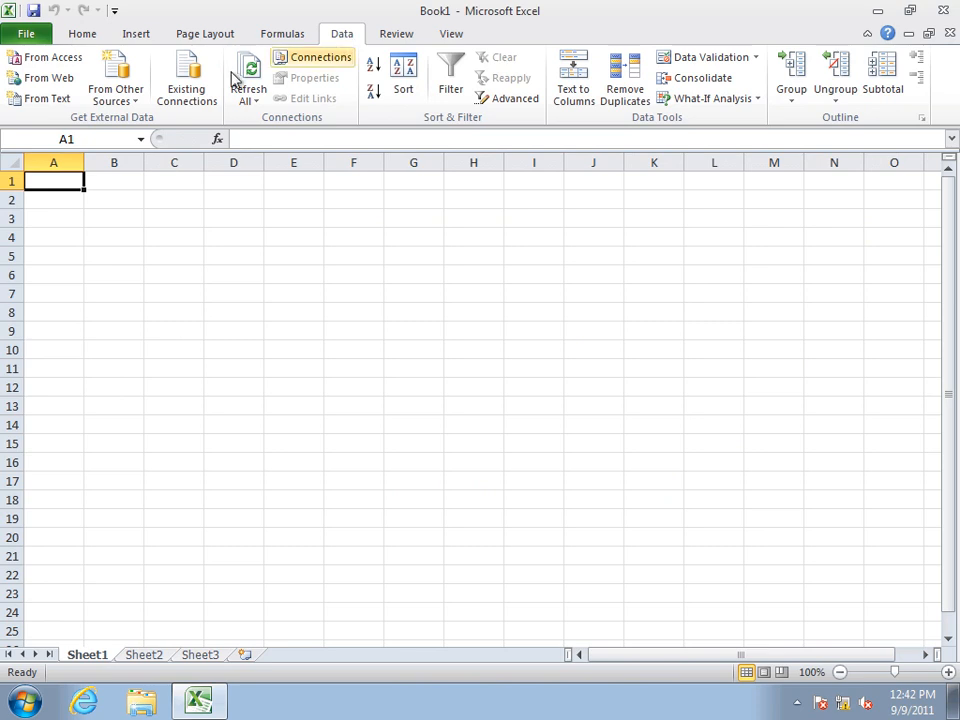
{"action": "left_click", "coordinate": [125, 97]}
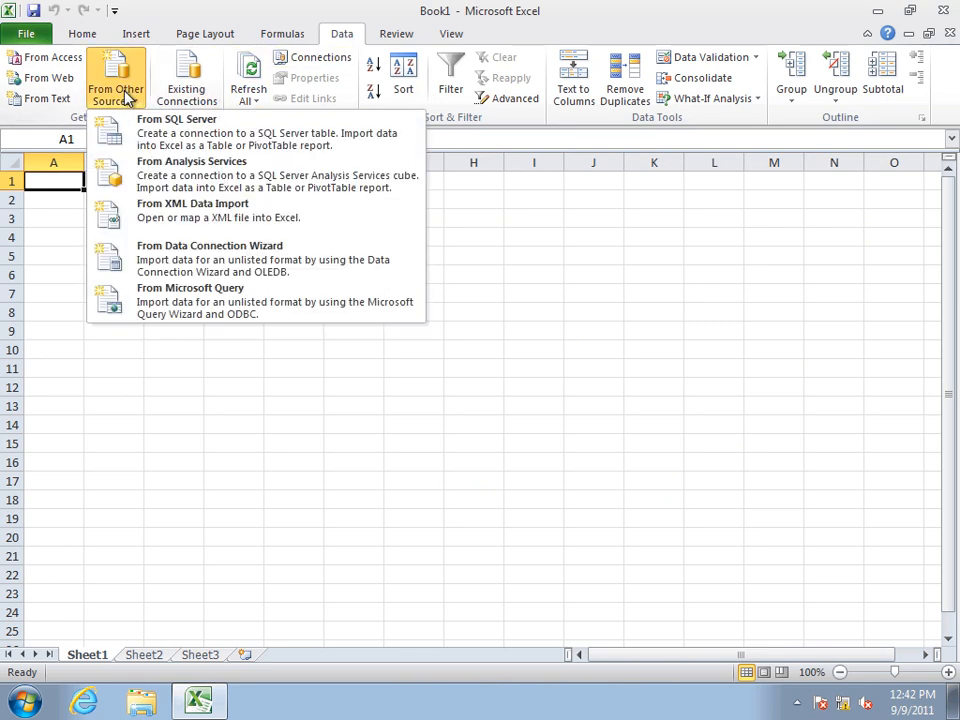
{"action": "left_click", "coordinate": [155, 142]}
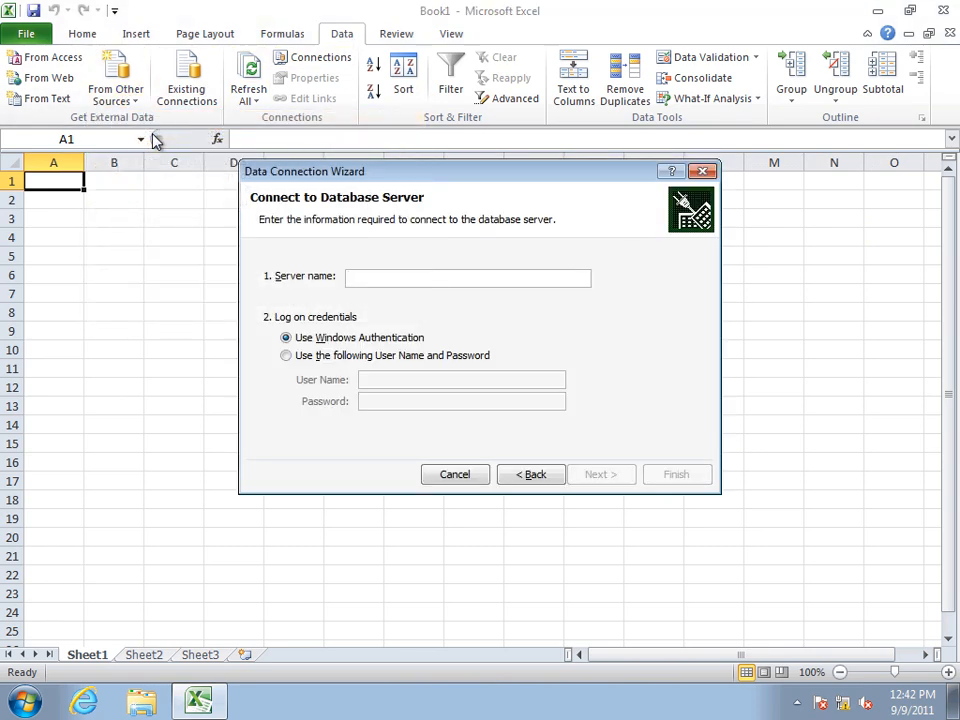
{"action": "type", "text": "C"}
{"action": "type", "text": "-SQL"}
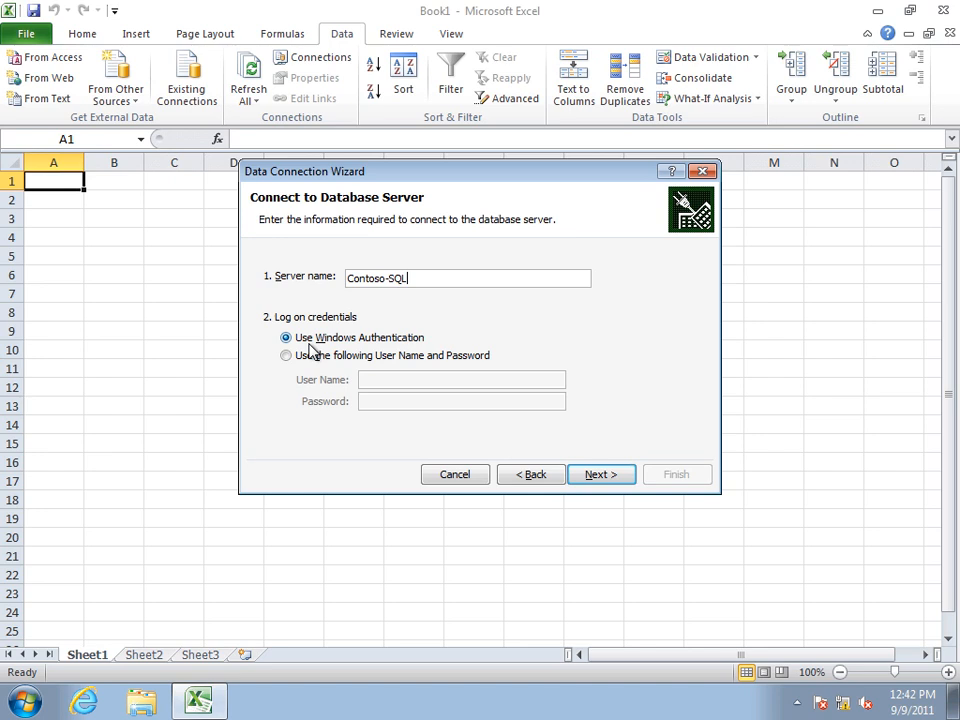
{"action": "left_click", "coordinate": [596, 474]}
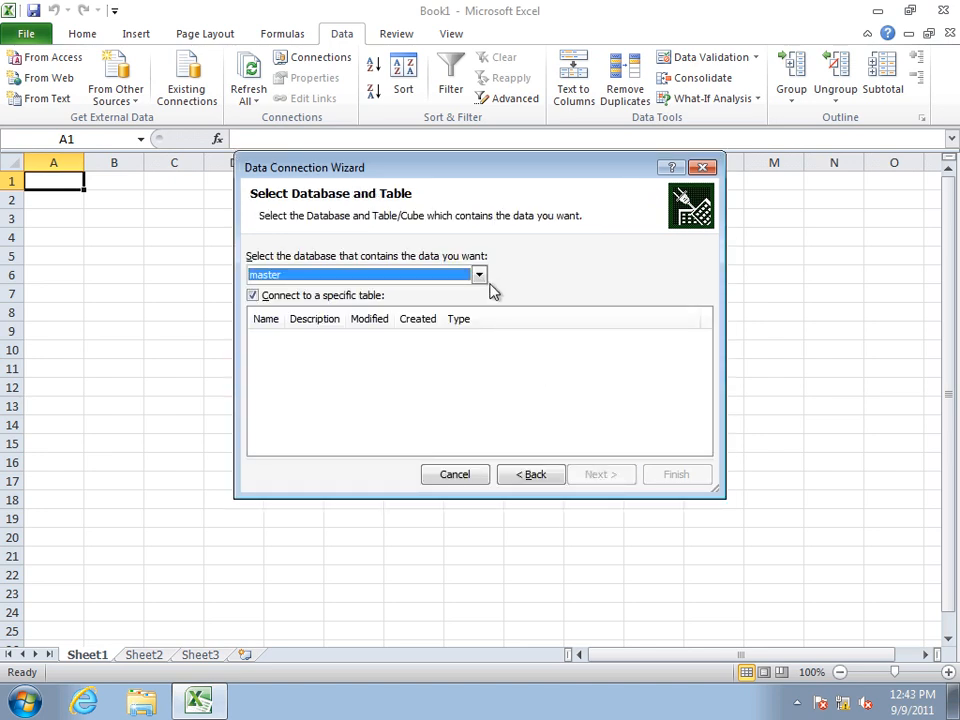
Step: Connect to the V_Customer view in the ContosoRetailDW database and import it as a PivotTable report at cell A1 of the existing worksheet
{"action": "left_click", "coordinate": [479, 276]}
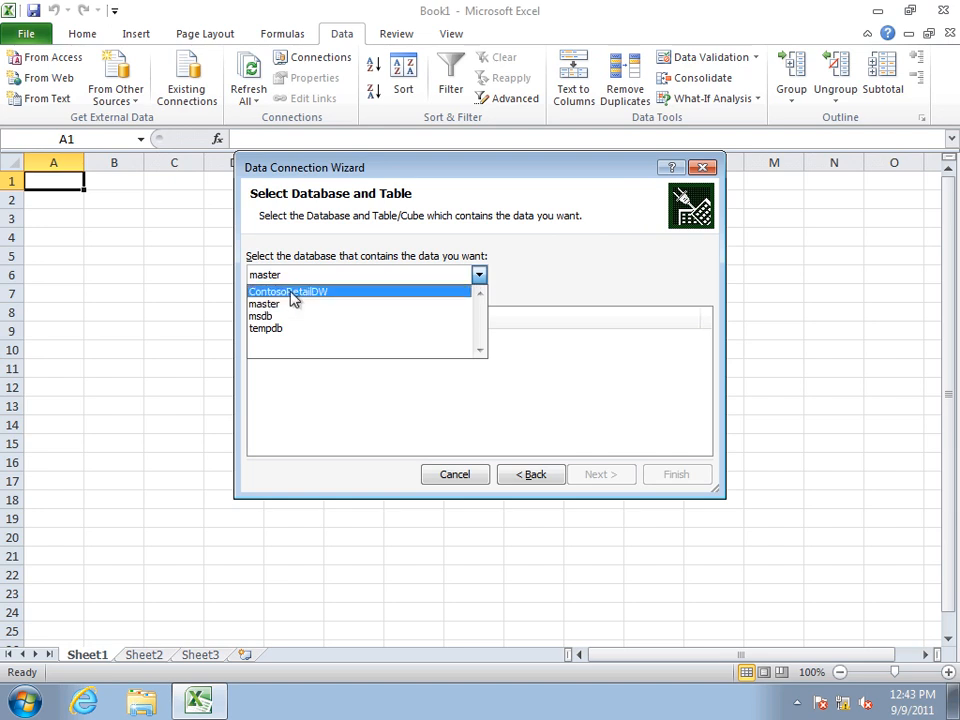
{"action": "left_click", "coordinate": [290, 292]}
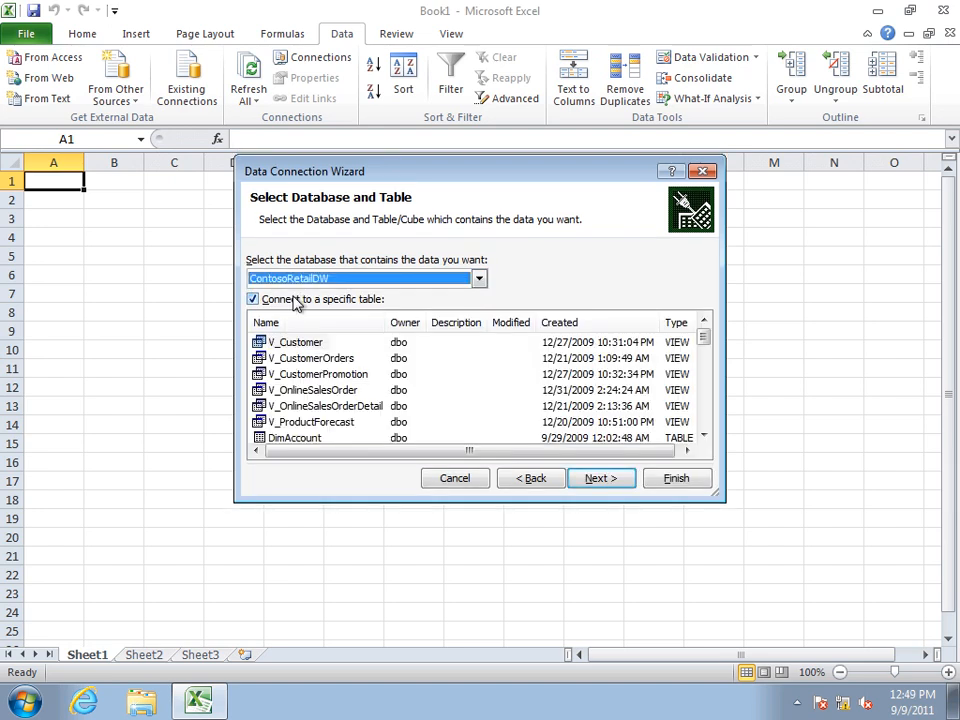
{"action": "left_click", "coordinate": [295, 343]}
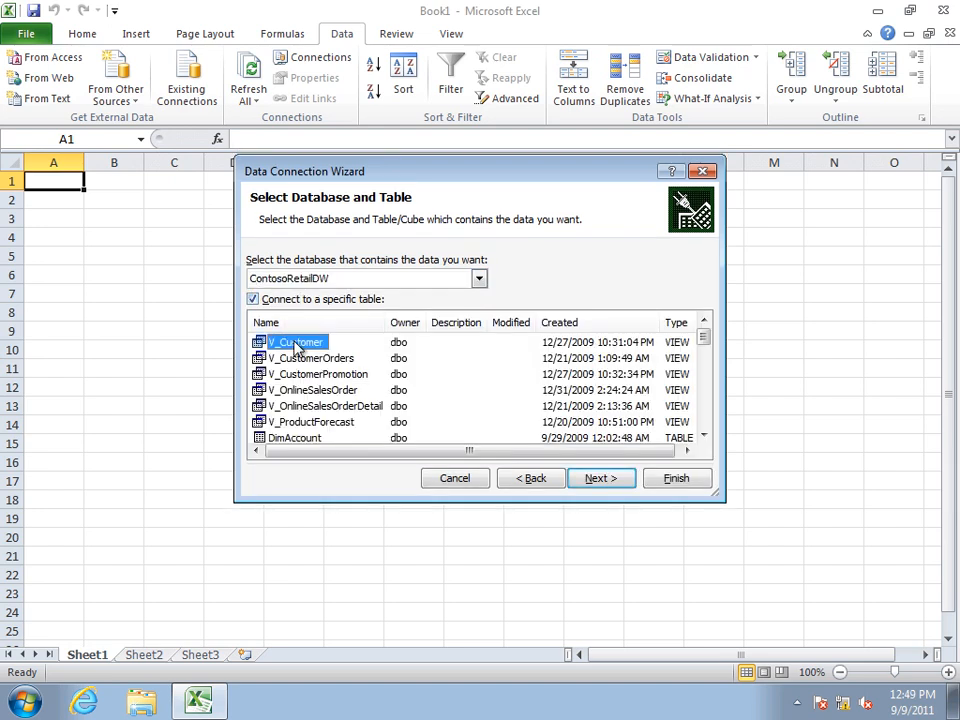
{"action": "left_click", "coordinate": [601, 479]}
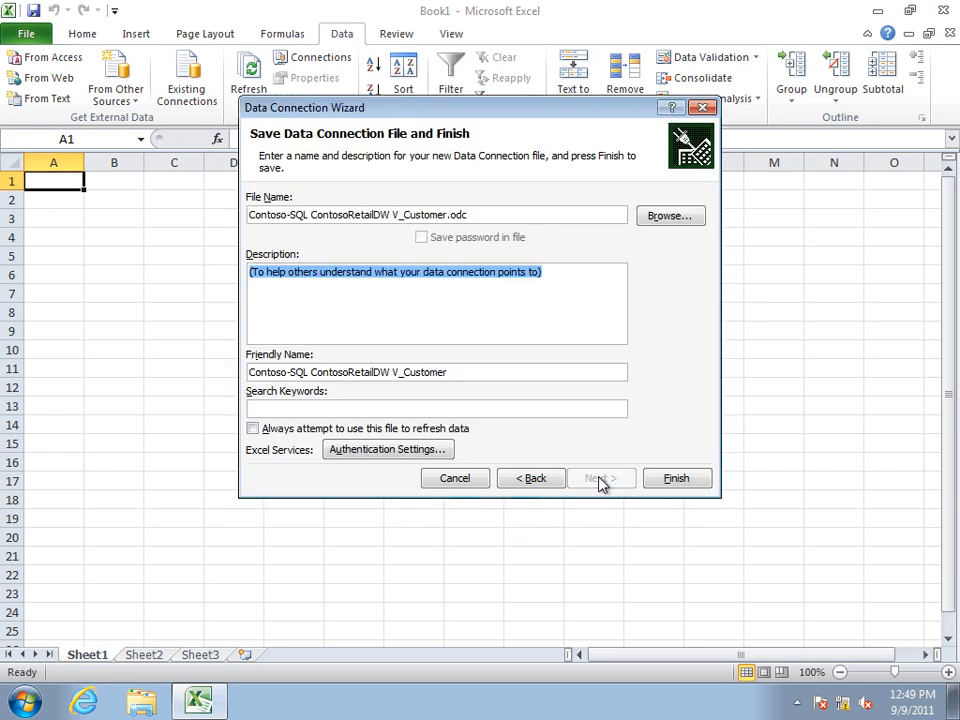
{"action": "left_click", "coordinate": [673, 478]}
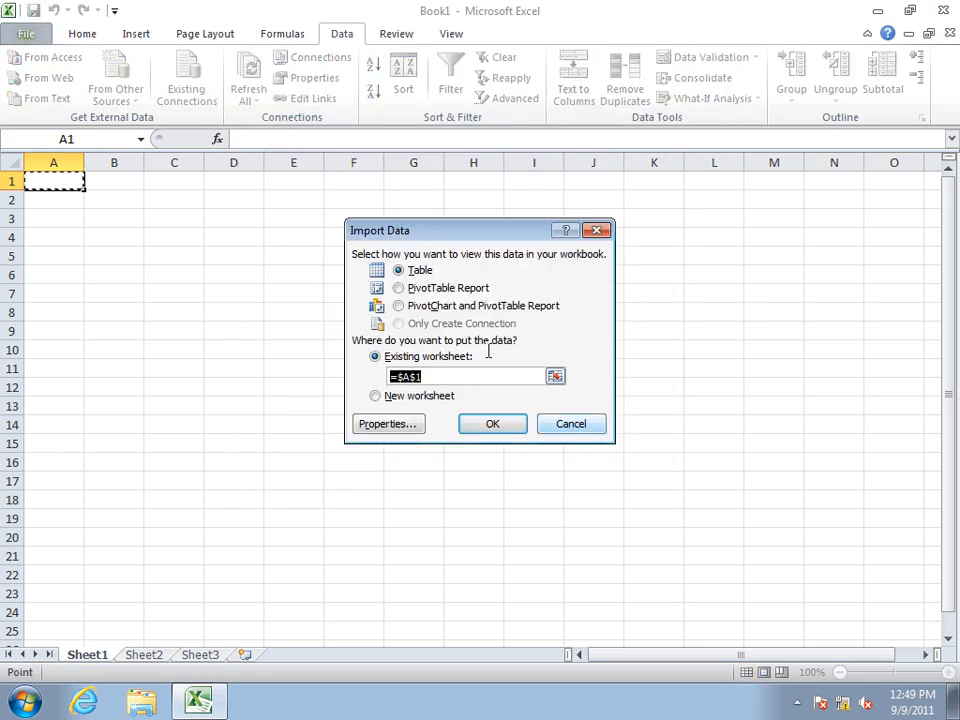
{"action": "left_click", "coordinate": [402, 289]}
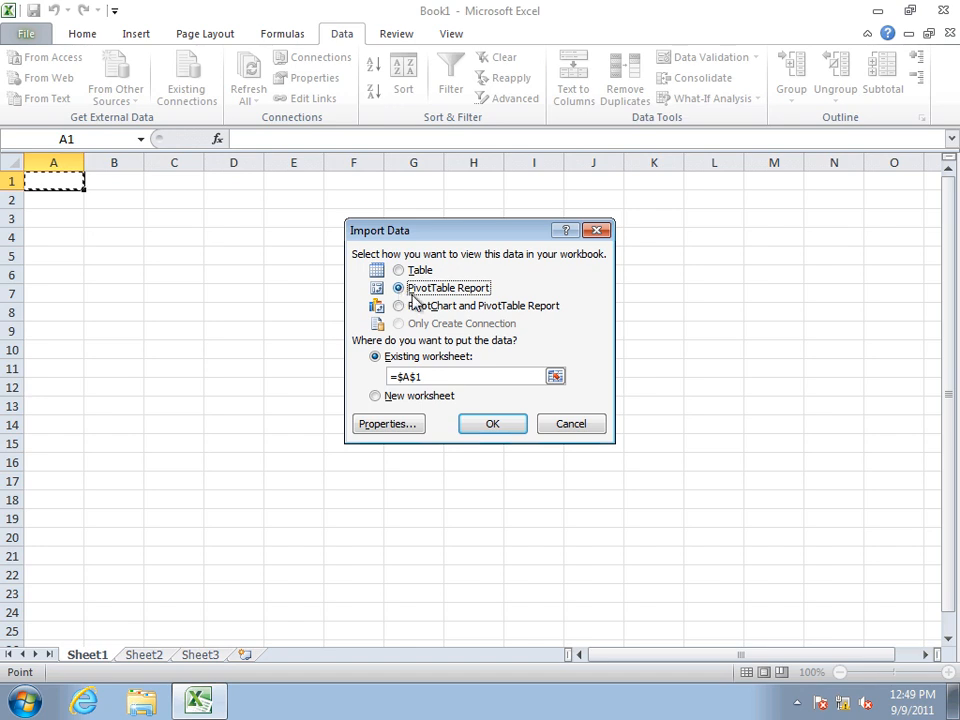
{"action": "left_click", "coordinate": [491, 423]}
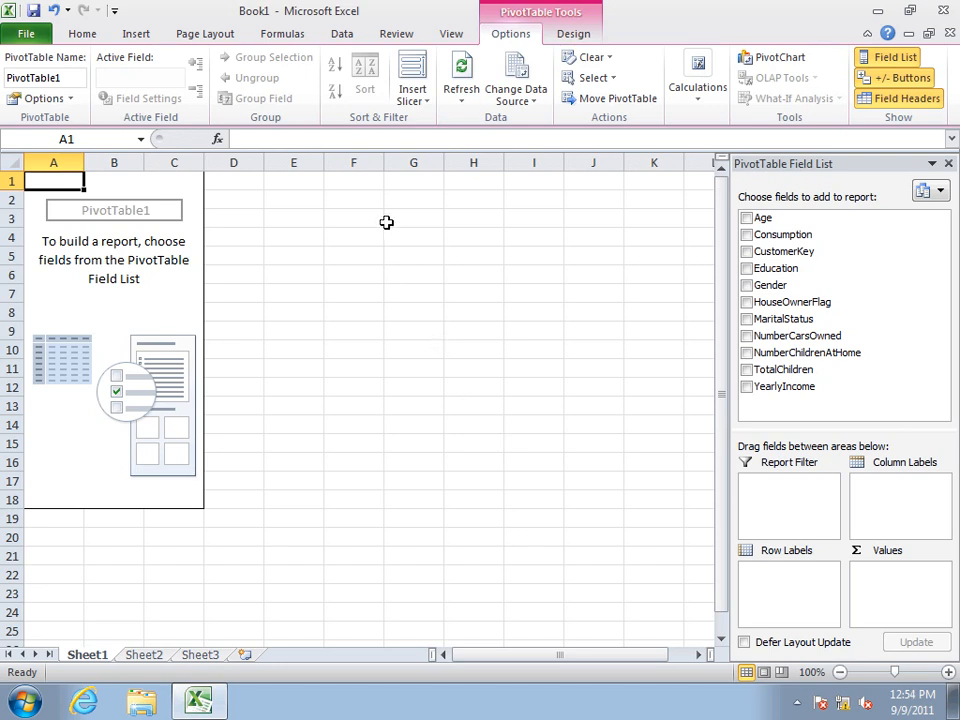
Step: Set the V_Customer workbook connection's Excel Services authentication to SSS with ID ContosoRetailSales, accepting removal of the link to the external connection file
{"action": "left_click", "coordinate": [342, 36]}
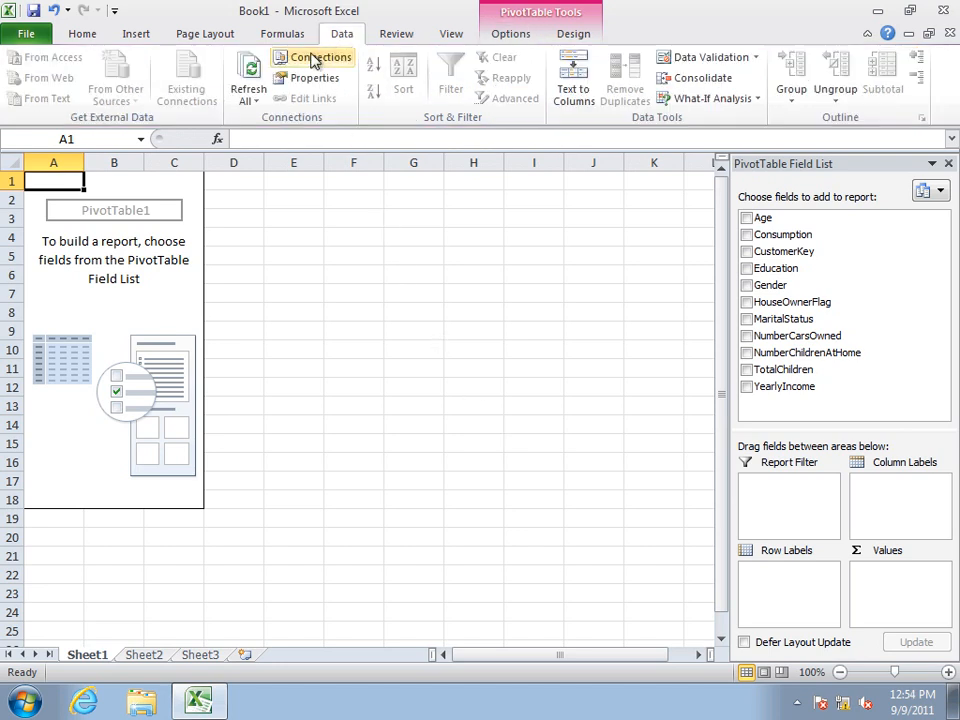
{"action": "left_click", "coordinate": [310, 59]}
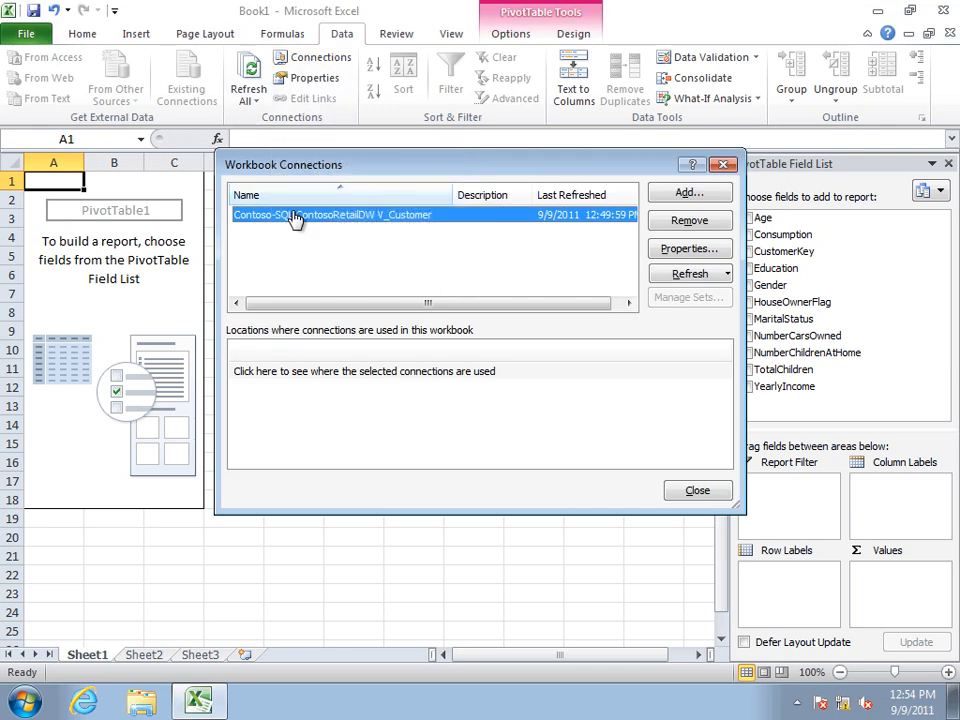
{"action": "left_click", "coordinate": [680, 250]}
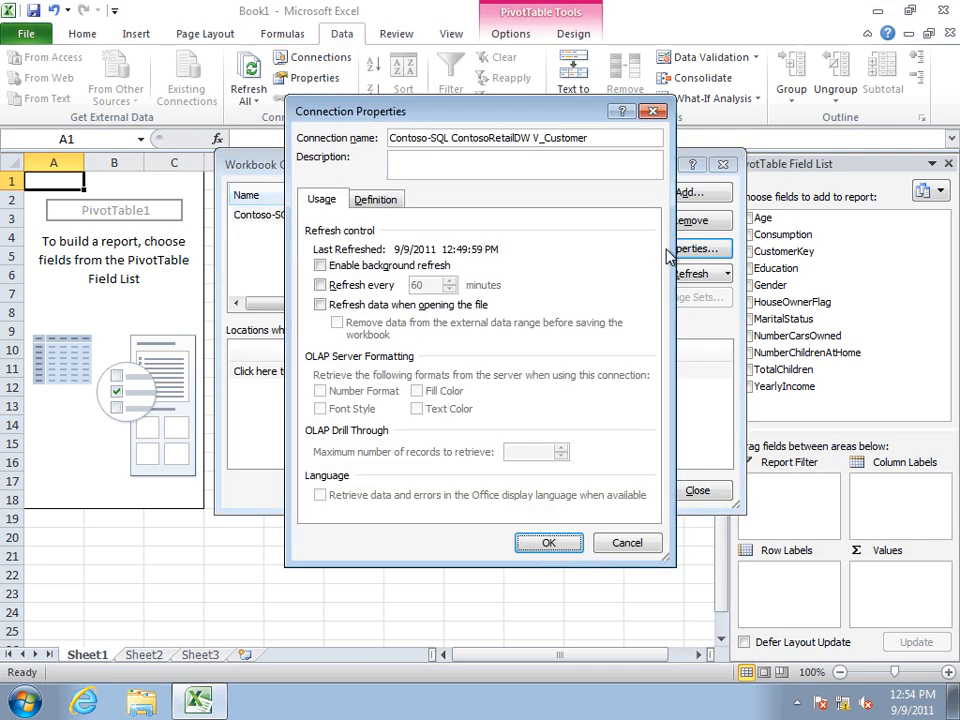
{"action": "left_click", "coordinate": [376, 201]}
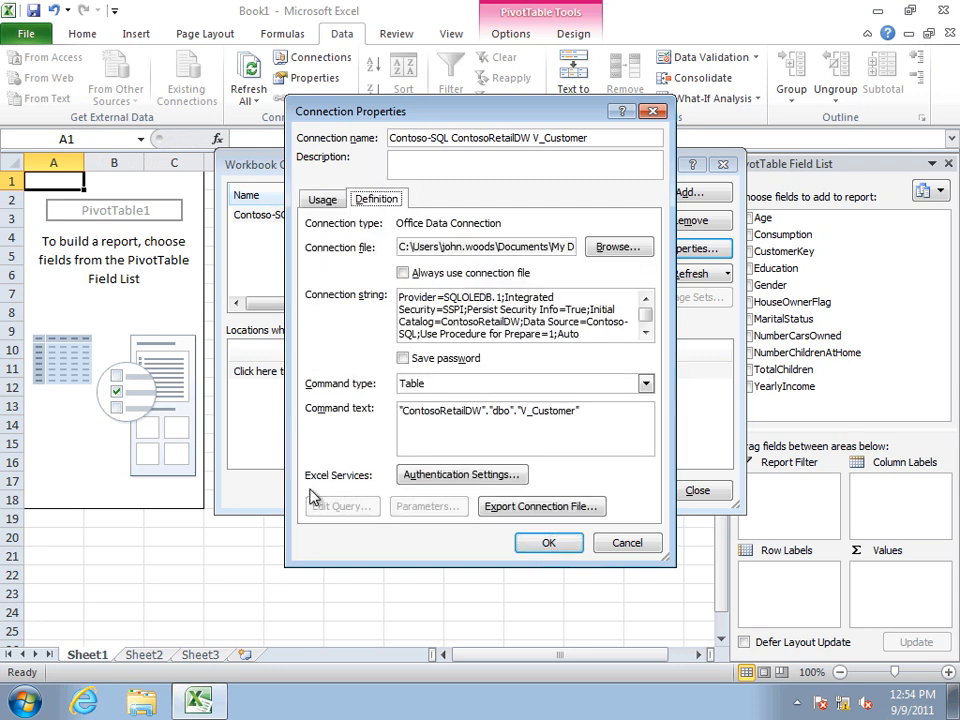
{"action": "left_click", "coordinate": [423, 480]}
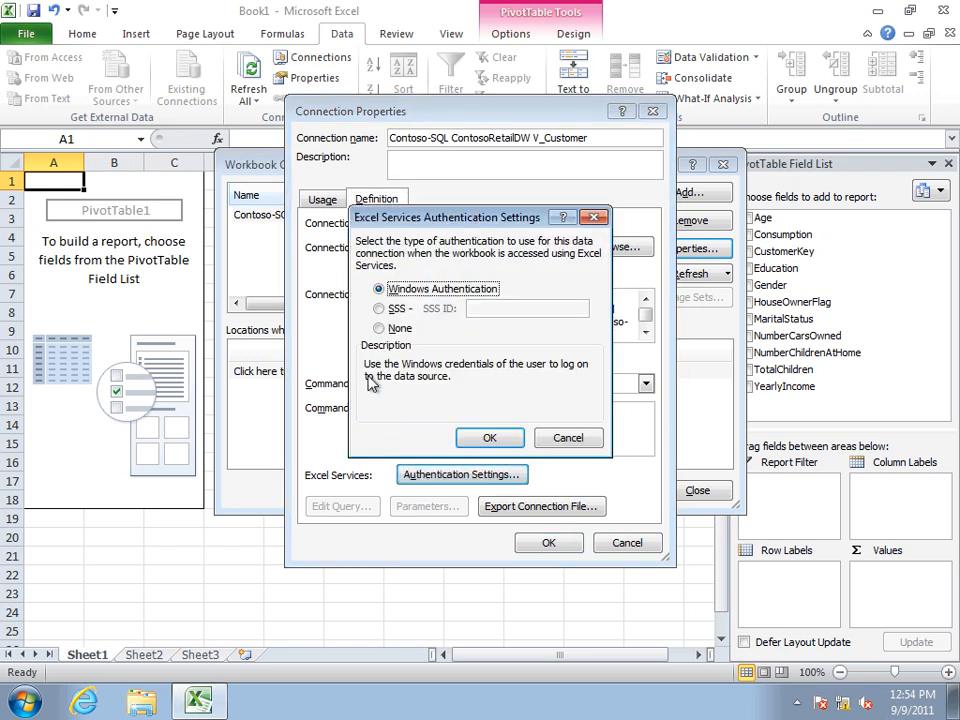
{"action": "left_click", "coordinate": [380, 310]}
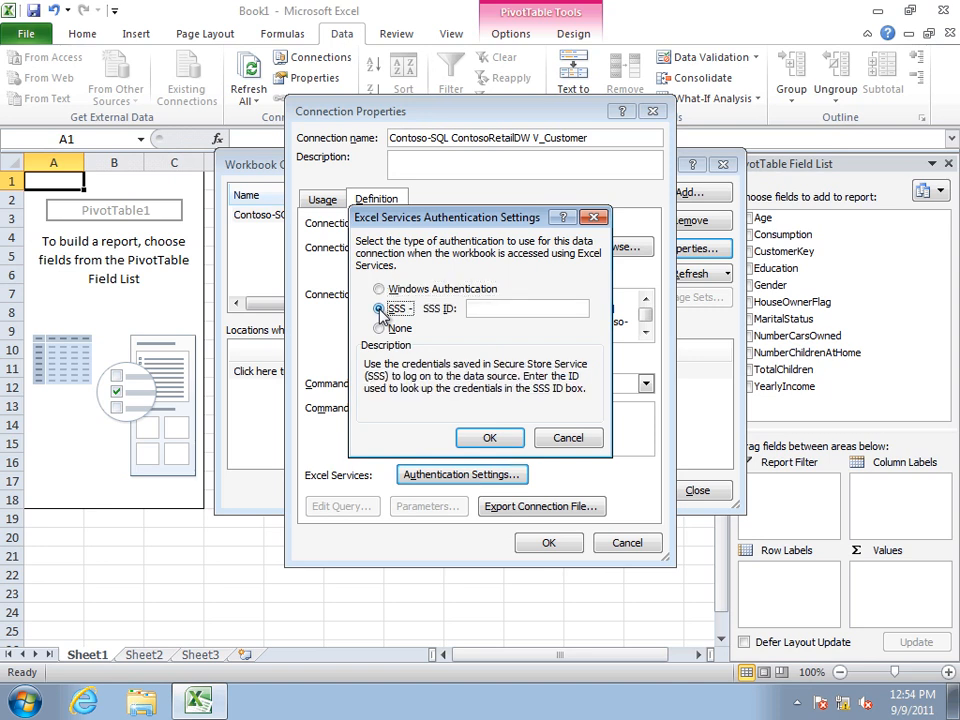
{"action": "left_click", "coordinate": [512, 309]}
{"action": "type", "text": "ContosoRetailSales"}
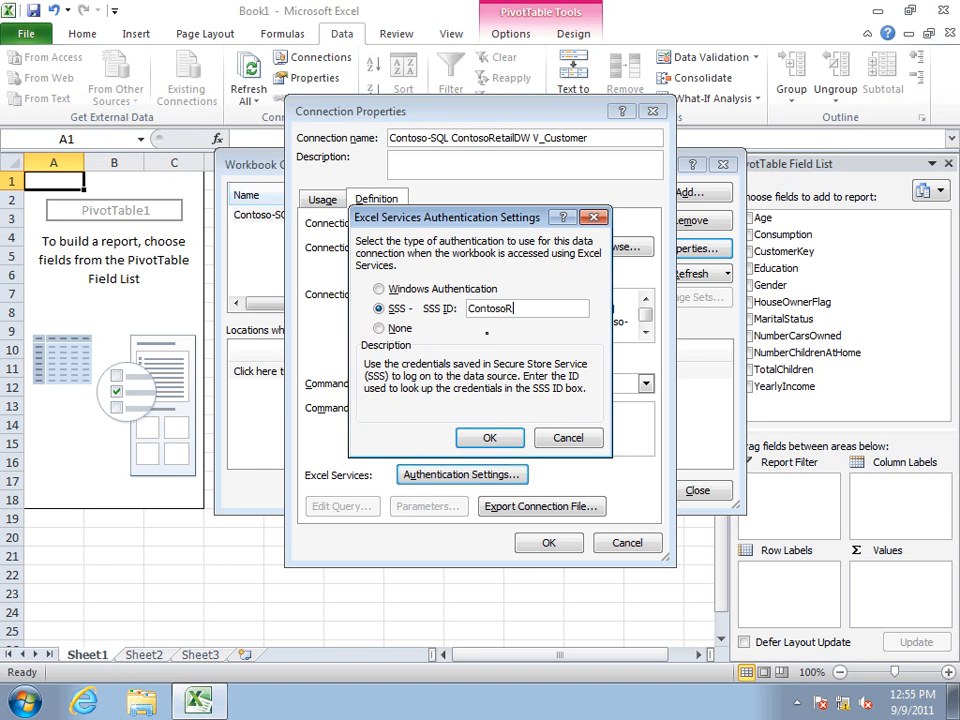
{"action": "left_click", "coordinate": [489, 437]}
{"action": "left_click", "coordinate": [542, 543]}
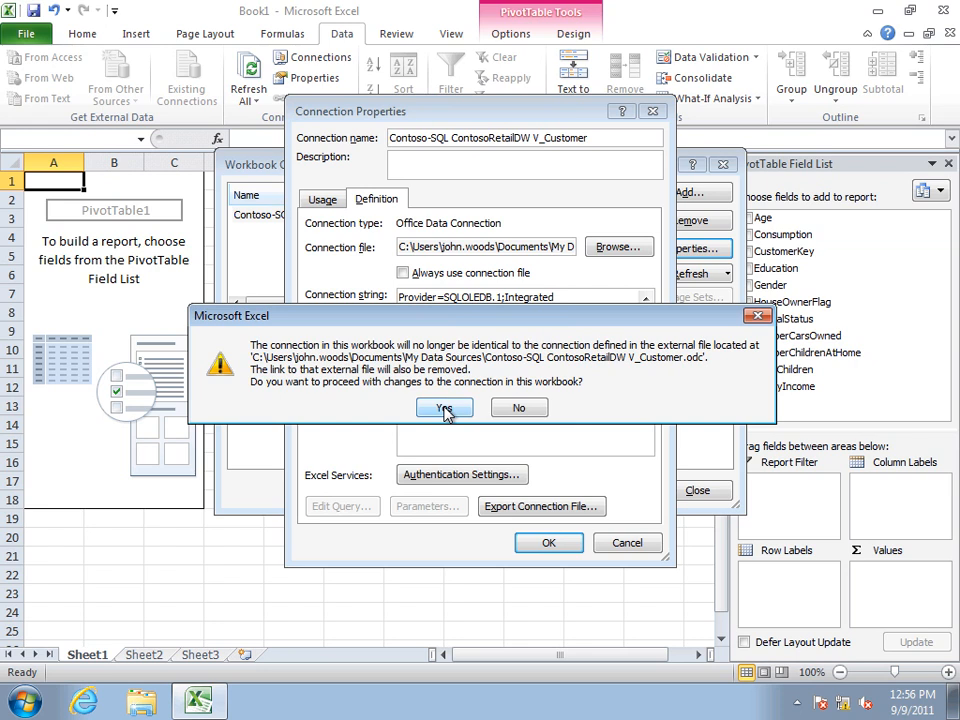
{"action": "left_click", "coordinate": [444, 409]}
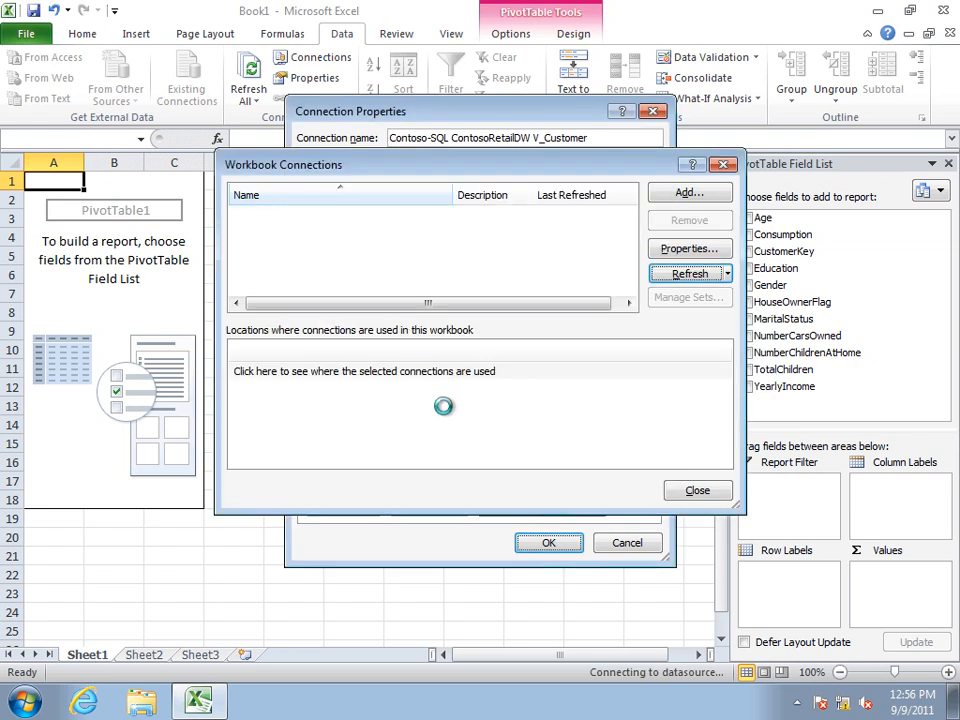
{"action": "left_click", "coordinate": [697, 490]}
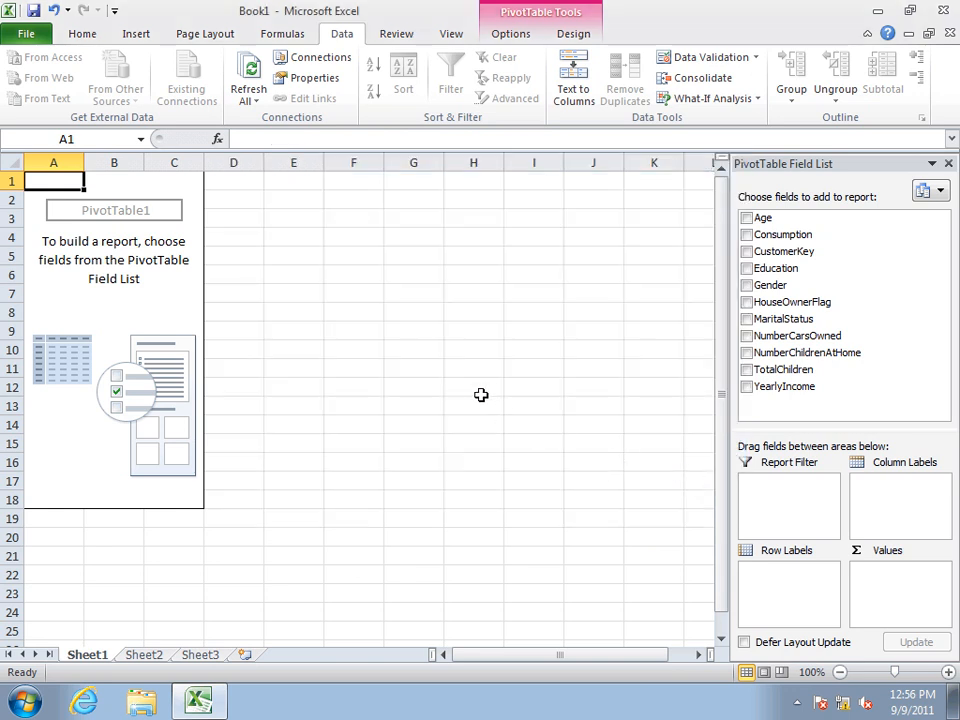